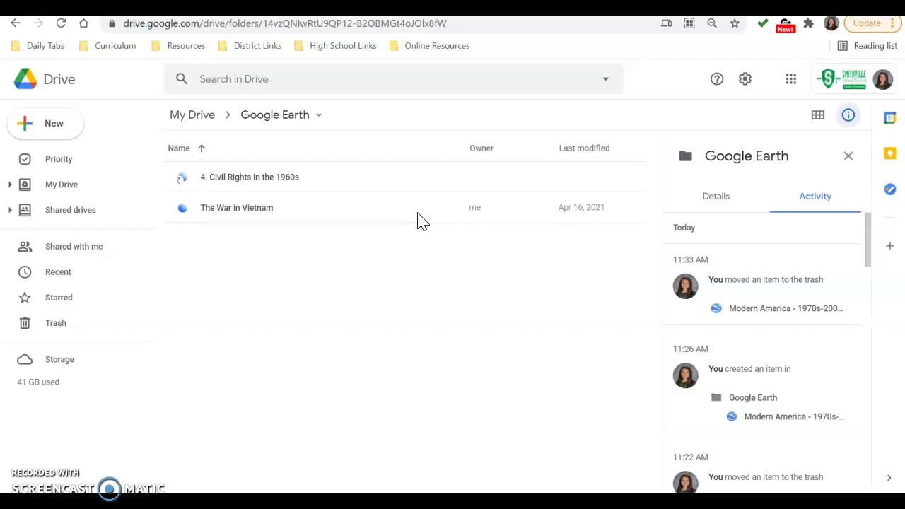
Go to earth.google.com in the browser and launch the web version of Google Earth.
{"action": "right_click", "coordinate": [386, 219]}
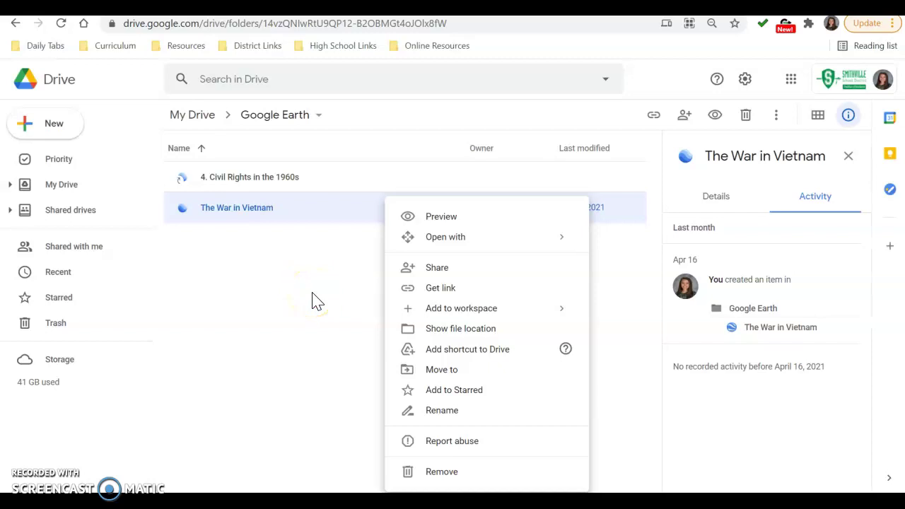
{"action": "left_click", "coordinate": [315, 331]}
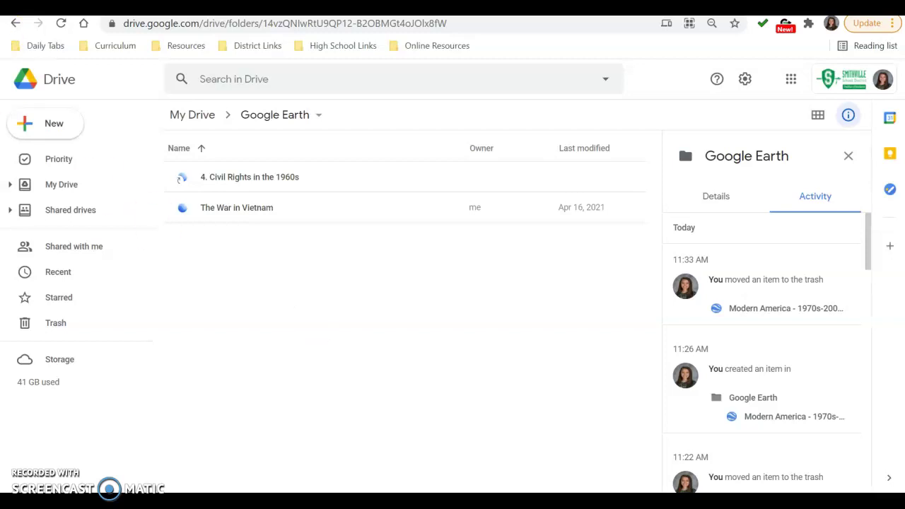
{"action": "left_click", "coordinate": [192, 24]}
{"action": "type", "text": "earth.google.com"}
{"action": "key", "text": "Return"}
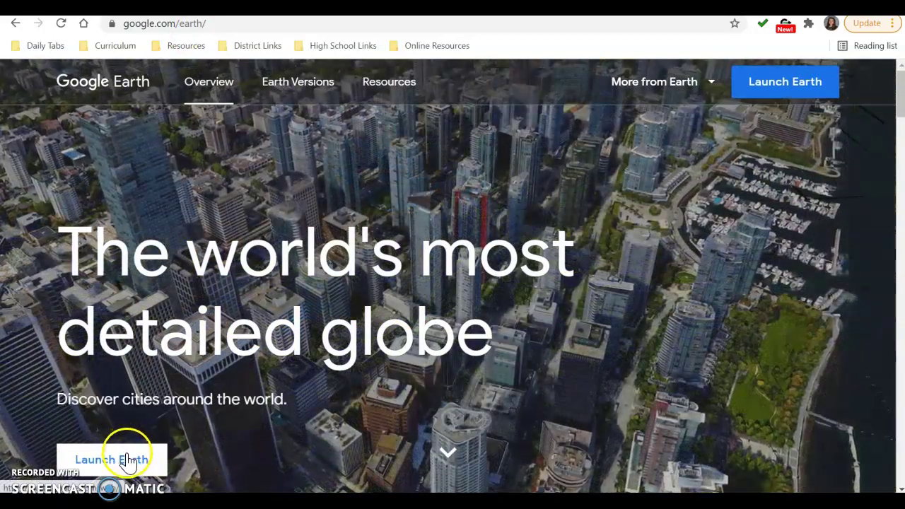
{"action": "left_click", "coordinate": [127, 461]}
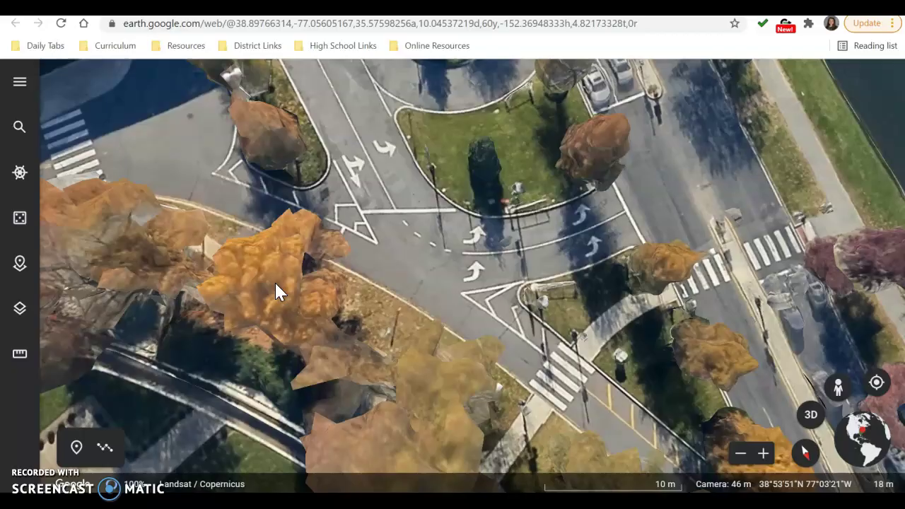
{"action": "scroll", "coordinate": [274, 280], "scroll_direction": "down", "scroll_amount": 3}
{"action": "scroll", "coordinate": [275, 281], "scroll_direction": "down", "scroll_amount": 10}
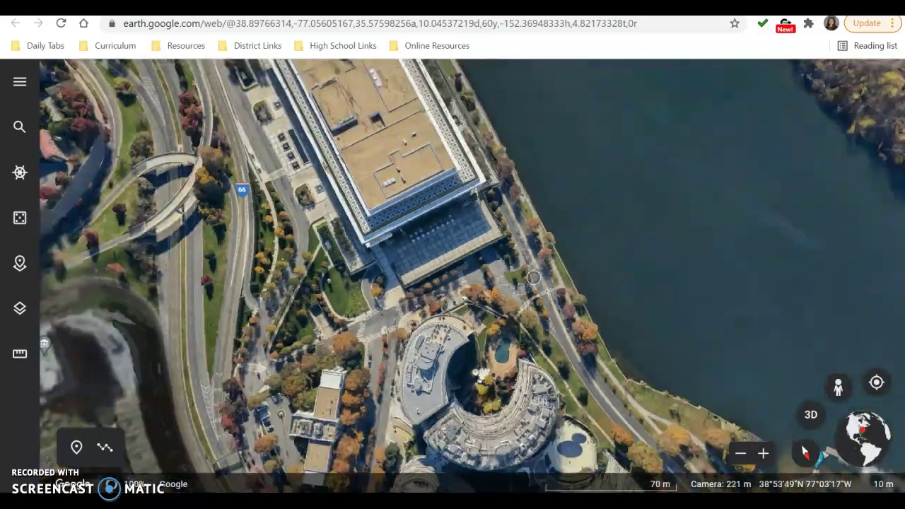
{"action": "scroll", "coordinate": [274, 281], "scroll_direction": "down", "scroll_amount": 10}
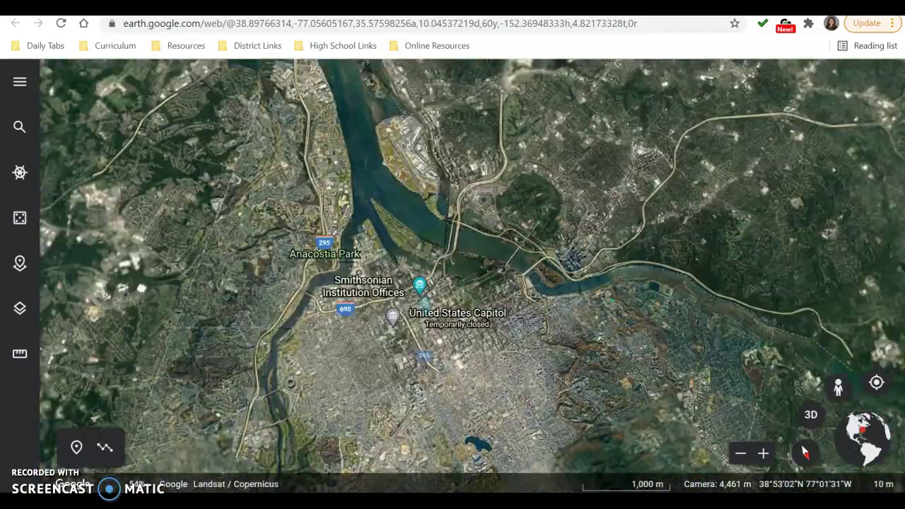
{"action": "scroll", "coordinate": [274, 281], "scroll_direction": "down", "scroll_amount": 10}
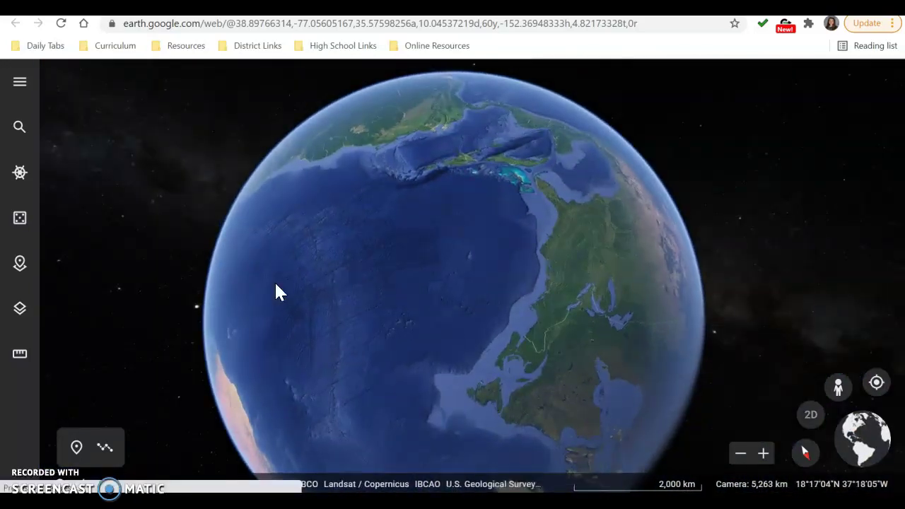
{"action": "left_click_drag", "start_coordinate": [388, 283], "coordinate": [208, 171]}
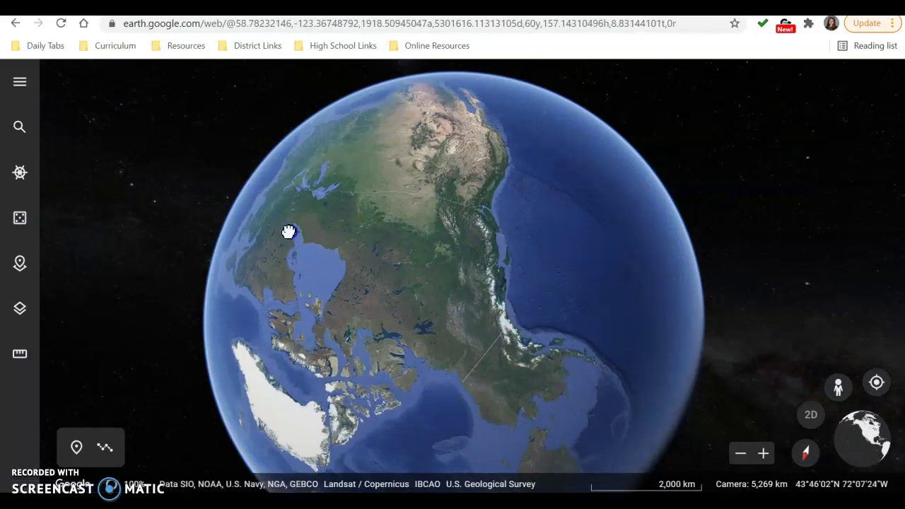
{"action": "left_click", "coordinate": [27, 125]}
{"action": "left_click", "coordinate": [225, 93]}
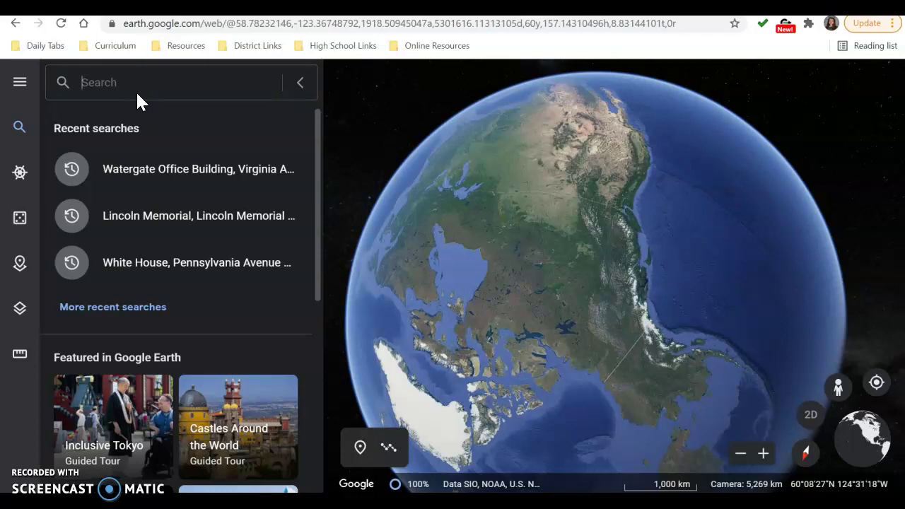
Create a new Google Earth project stored in Google Drive.
{"action": "left_click", "coordinate": [19, 82]}
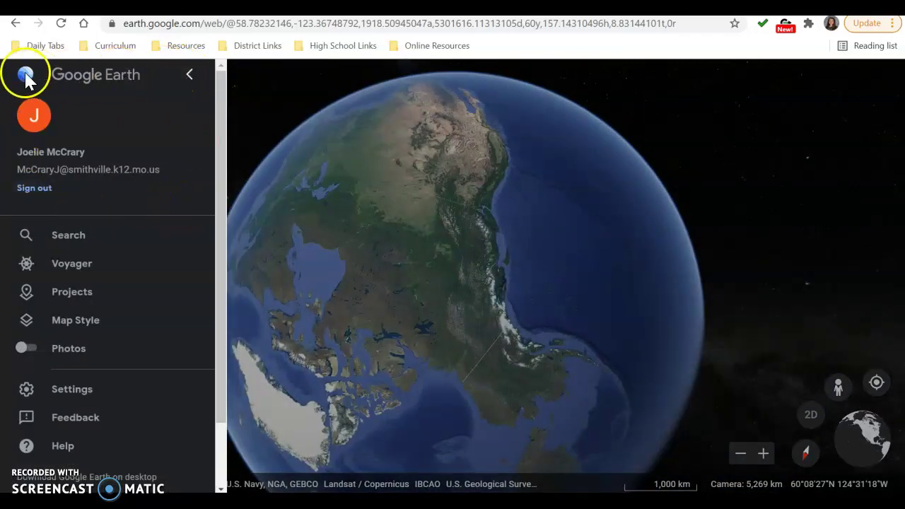
{"action": "left_click", "coordinate": [90, 290]}
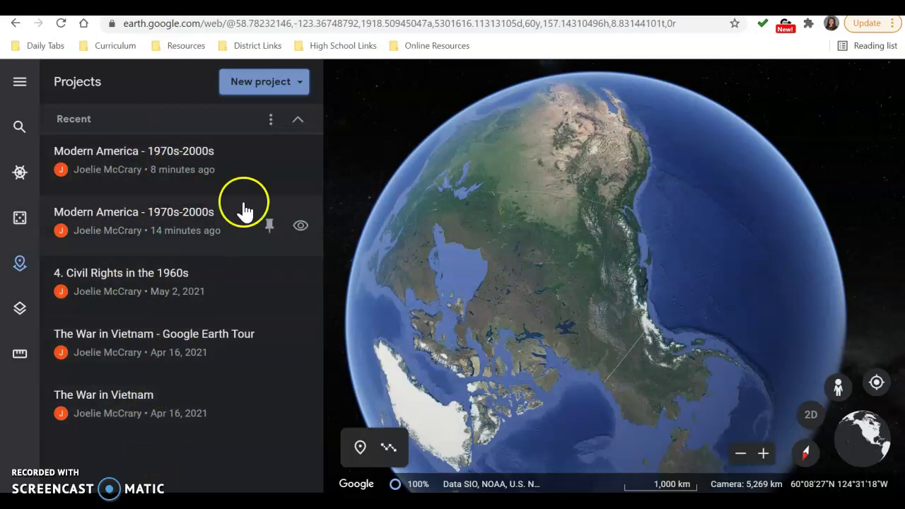
{"action": "left_click", "coordinate": [287, 83]}
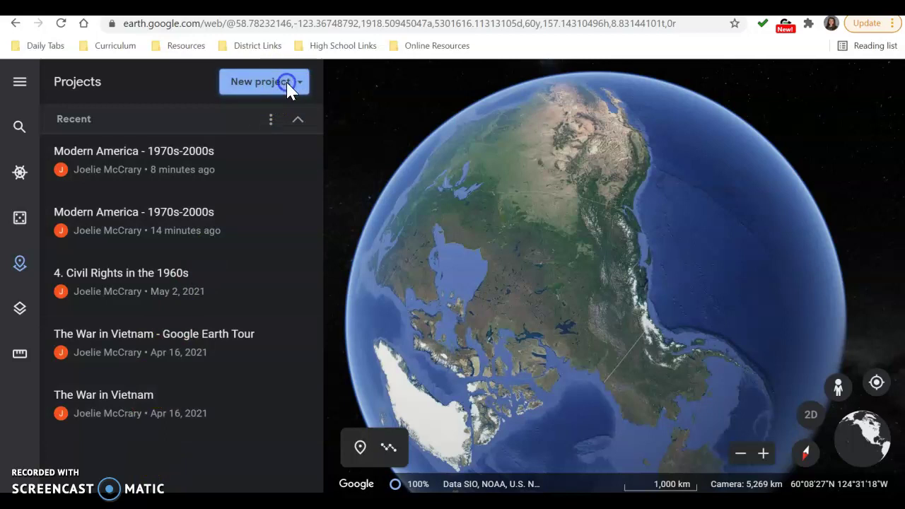
{"action": "left_click", "coordinate": [237, 88]}
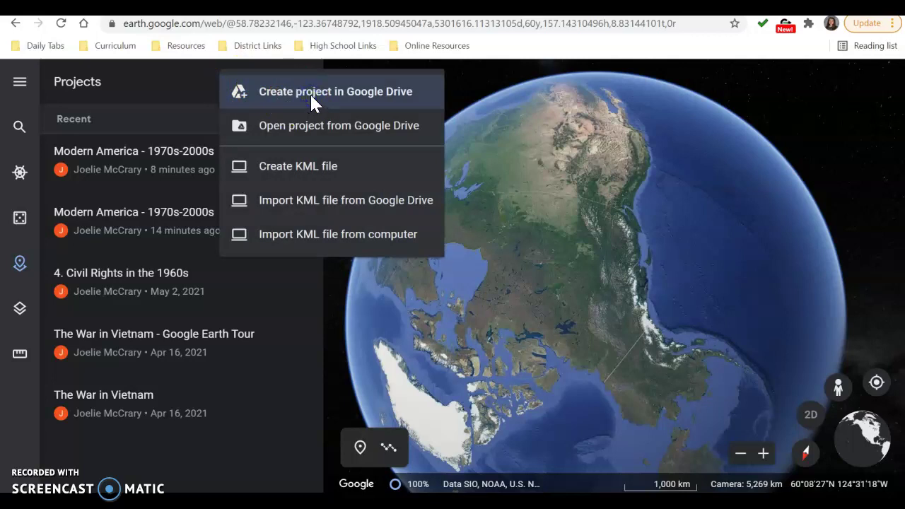
{"action": "left_click", "coordinate": [284, 92]}
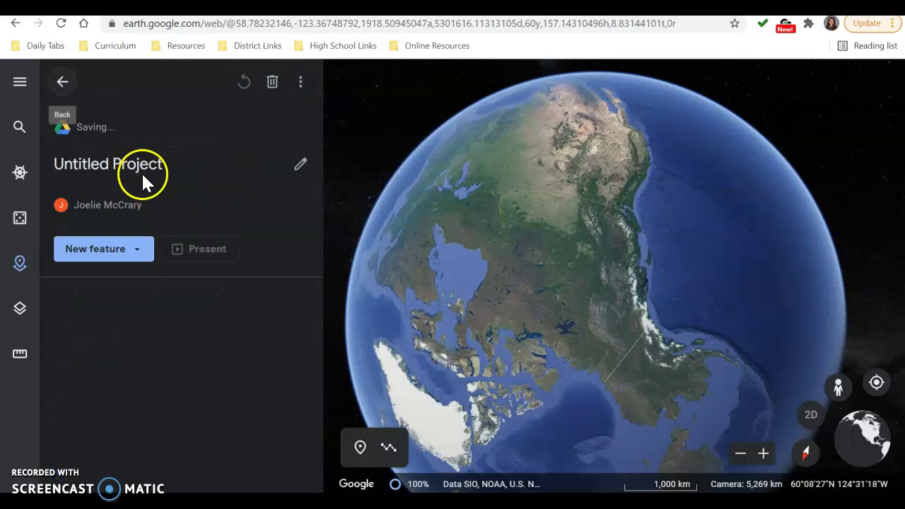
Title the new project "Modern America - 1970s-2000s" and leave its description empty.
{"action": "left_click", "coordinate": [214, 172]}
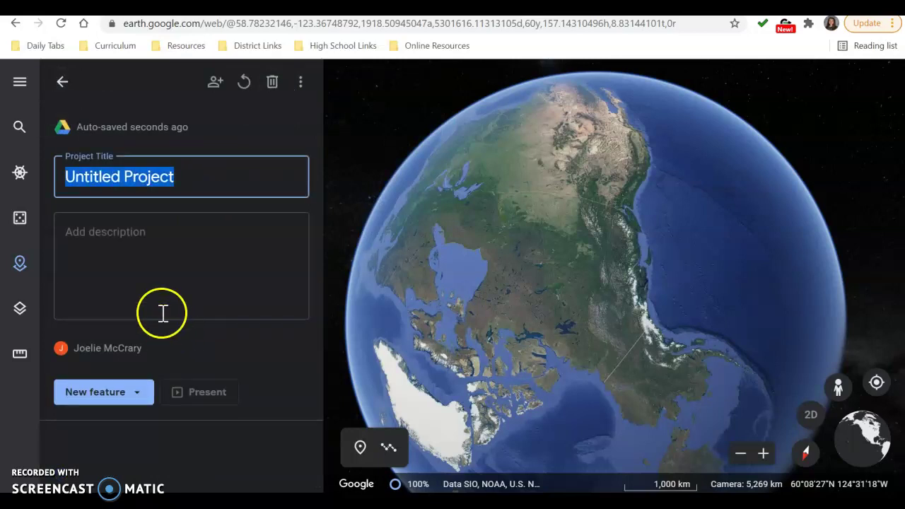
{"action": "type", "text": "Modern American"}
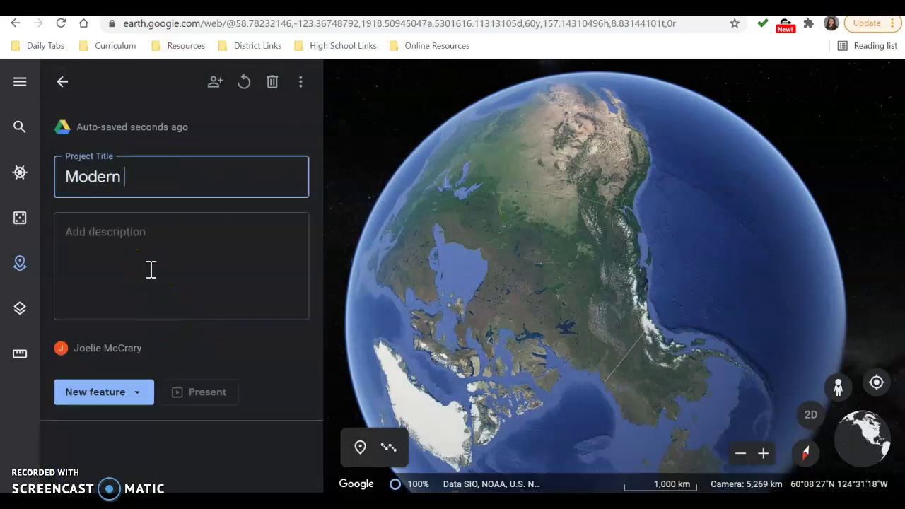
{"action": "key", "text": "BackSpace"}
{"action": "key", "text": "BackSpace"}
{"action": "type", "text": "- 1970"}
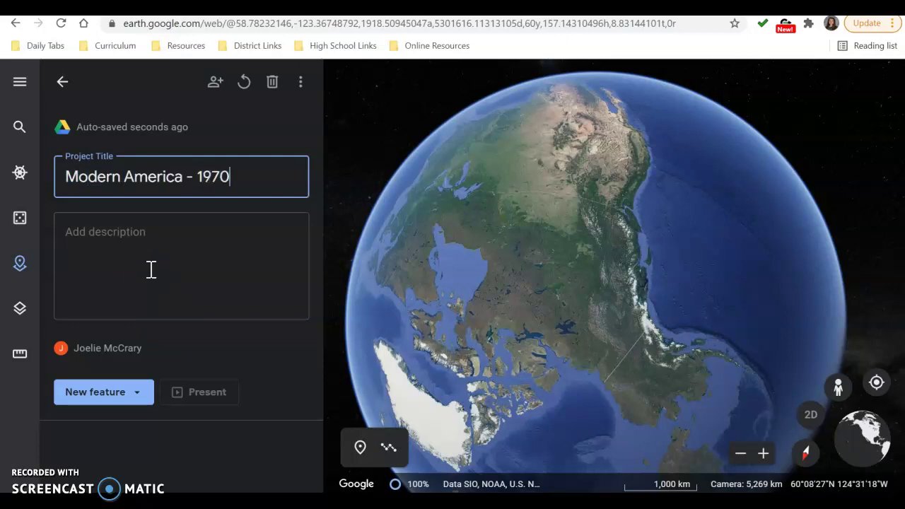
{"action": "type", "text": "s-2000s"}
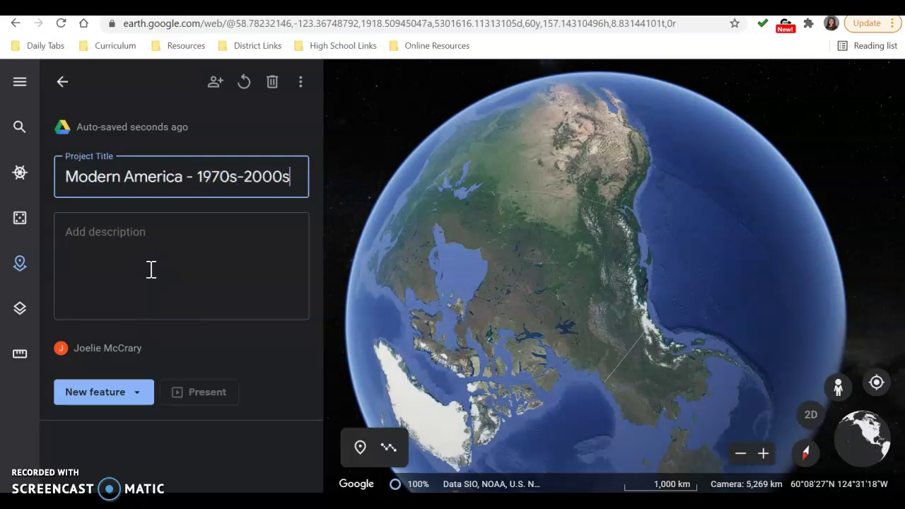
{"action": "left_click", "coordinate": [127, 262]}
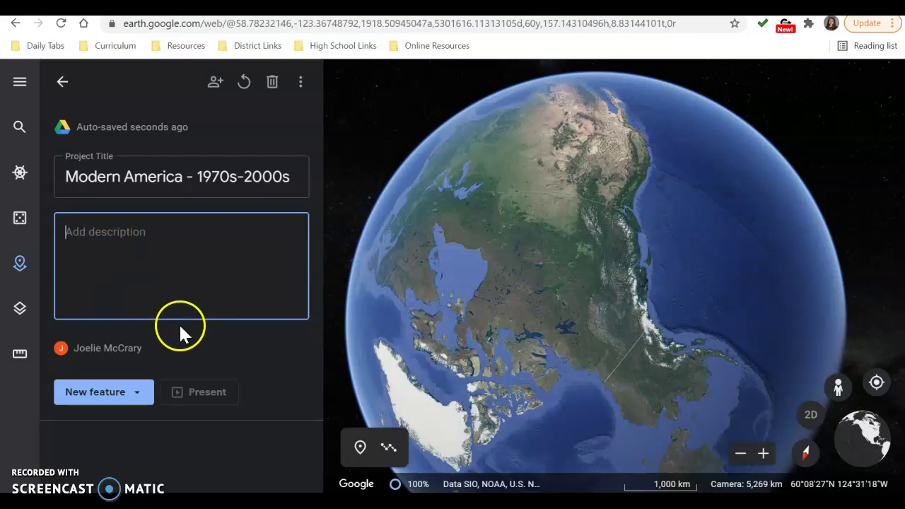
{"action": "left_click", "coordinate": [138, 398]}
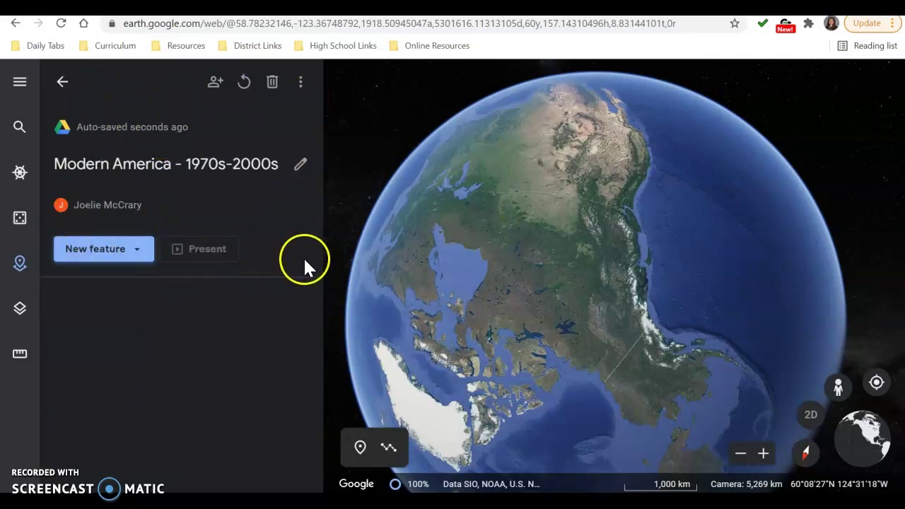
Start adding a place to the project through search and fly to Washington D.C., DC.
{"action": "left_click", "coordinate": [137, 249]}
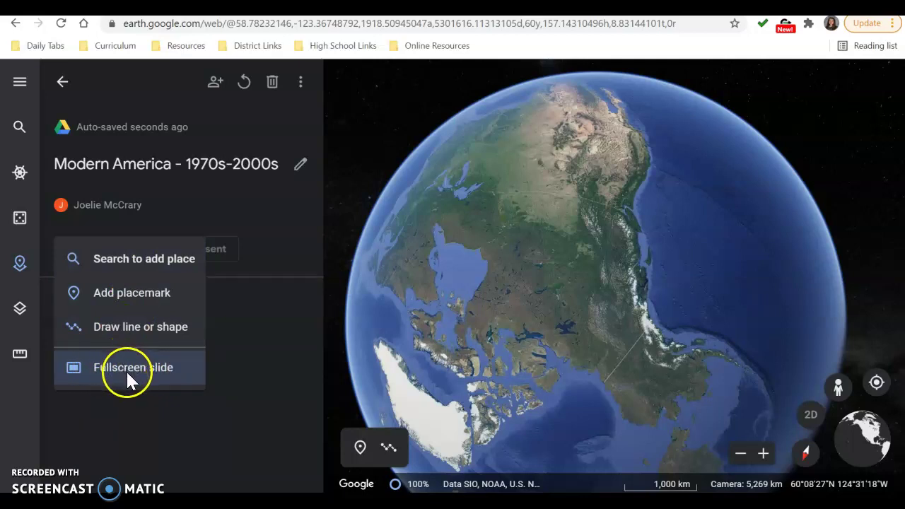
{"action": "left_click", "coordinate": [143, 364]}
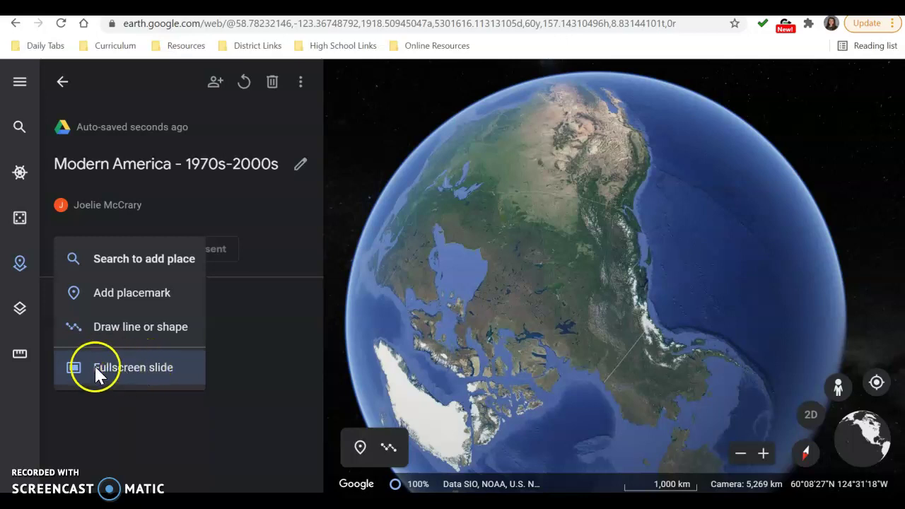
{"action": "left_click", "coordinate": [151, 260]}
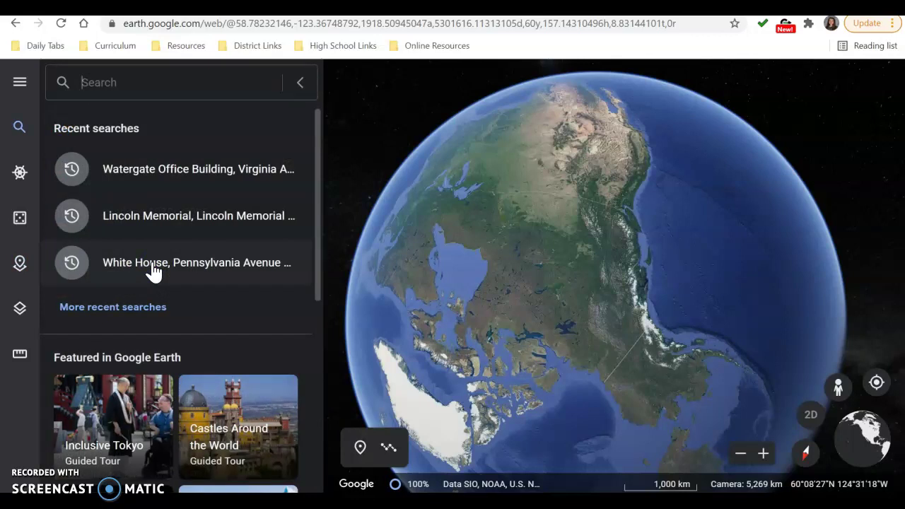
{"action": "left_click", "coordinate": [118, 162]}
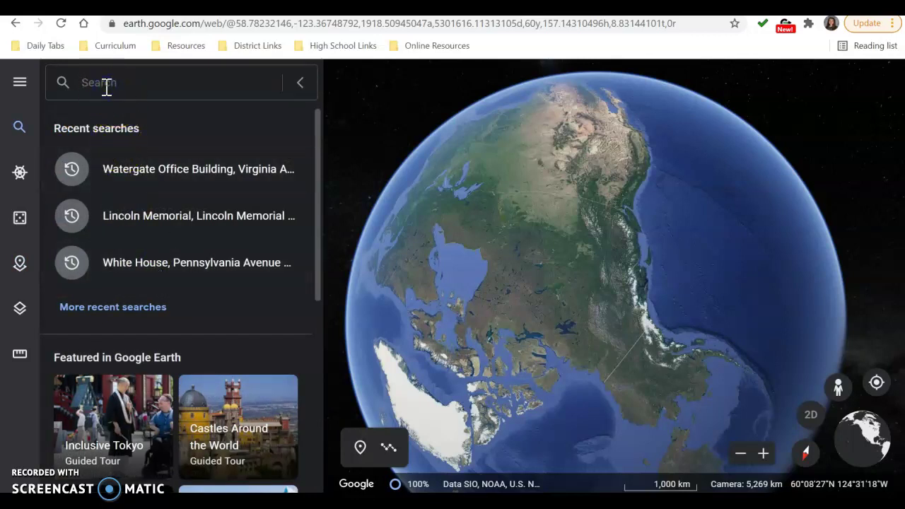
{"action": "type", "text": "washington"}
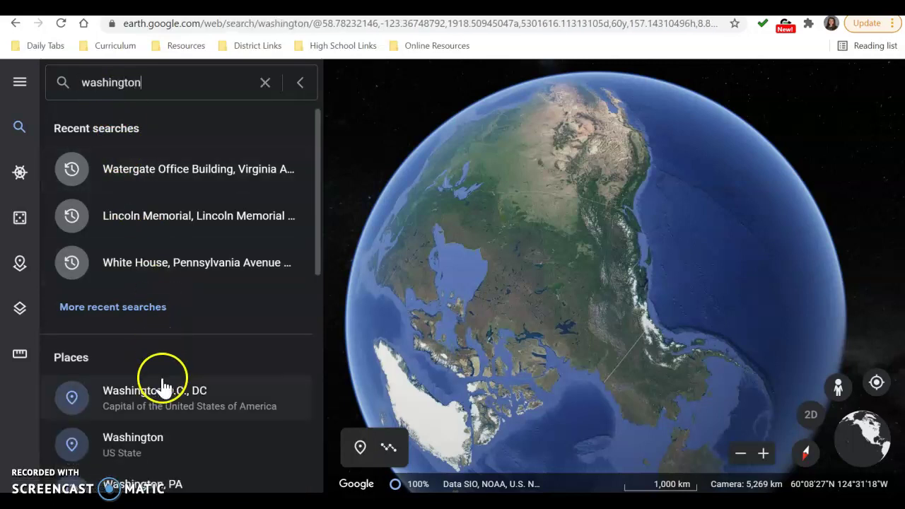
{"action": "left_click", "coordinate": [162, 389]}
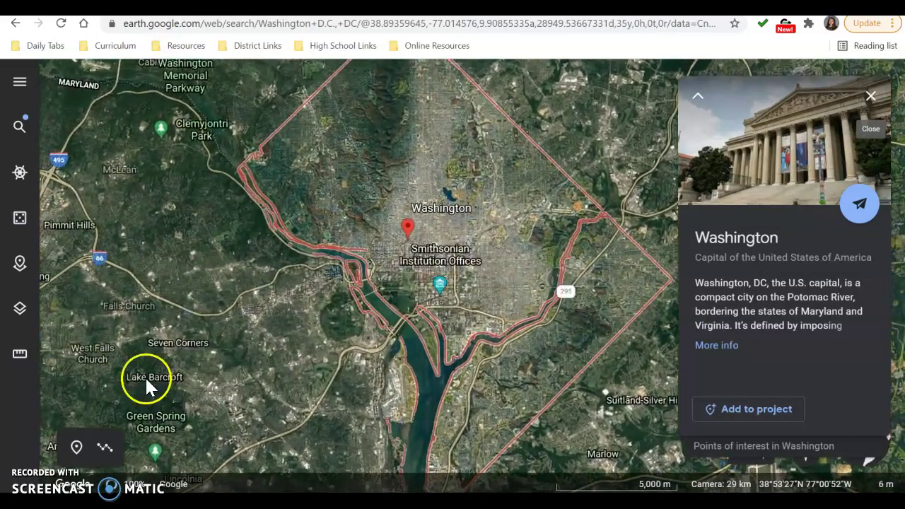
Search for "lincoln memorial" and fly to the national memorial in Washington, D.C.
{"action": "left_click", "coordinate": [20, 128]}
{"action": "type", "text": "lincoln"}
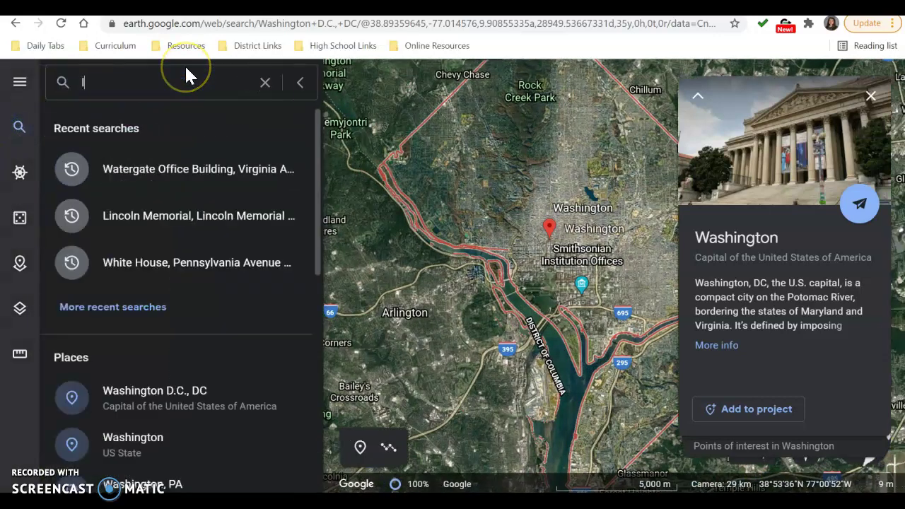
{"action": "type", "text": " mem"}
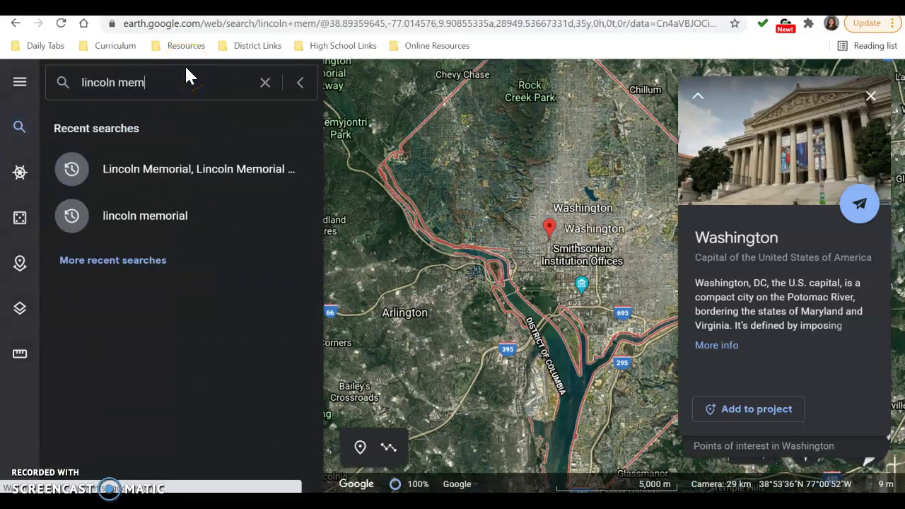
{"action": "type", "text": "orial"}
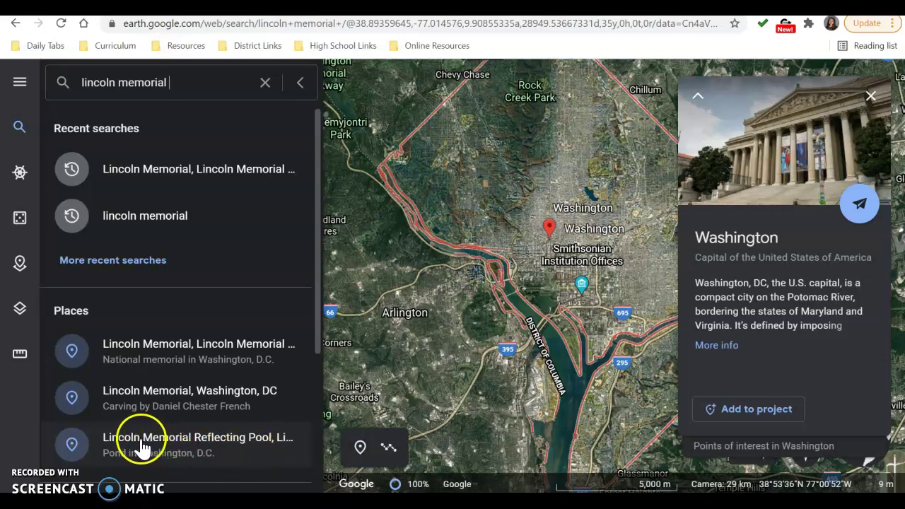
{"action": "left_click", "coordinate": [202, 352]}
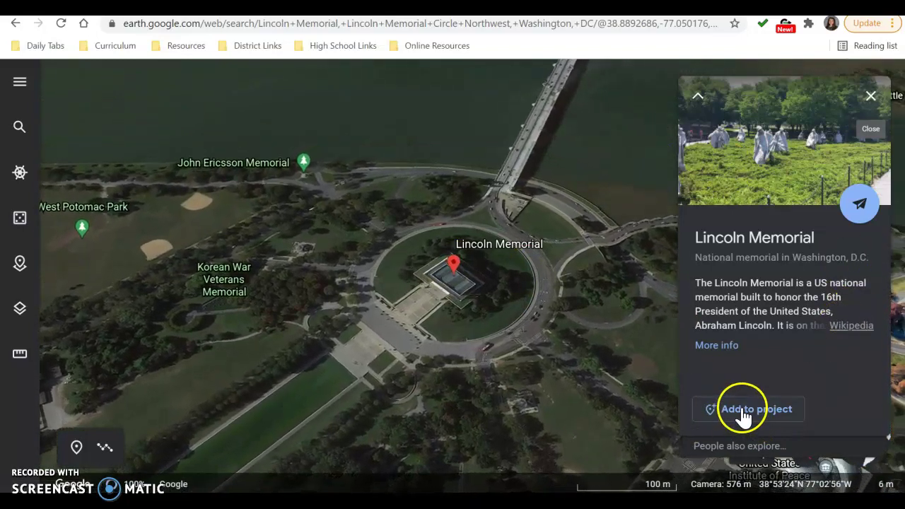
Save the place to the Modern America - 1970s-2000s project under the title "Lincoln Memorial" and close its information card.
{"action": "left_click", "coordinate": [744, 418]}
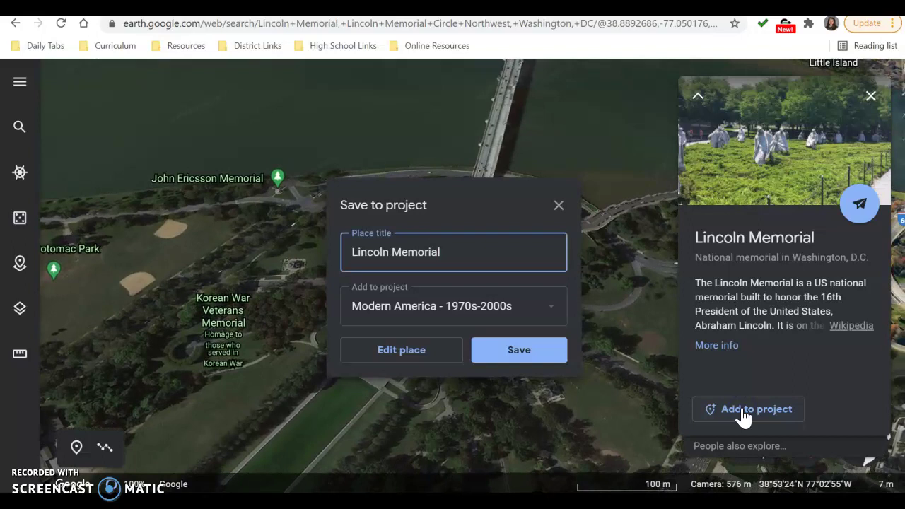
{"action": "left_click", "coordinate": [434, 251]}
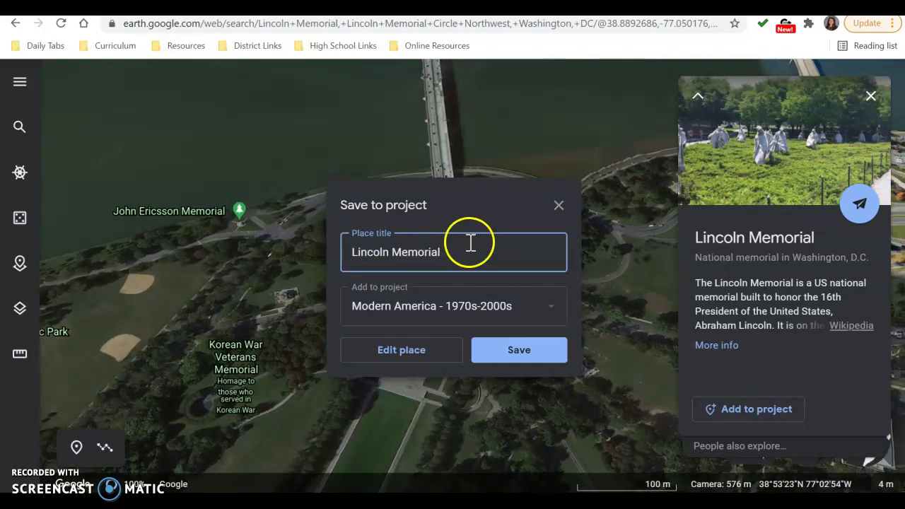
{"action": "left_click", "coordinate": [349, 252]}
{"action": "left_click", "coordinate": [460, 256]}
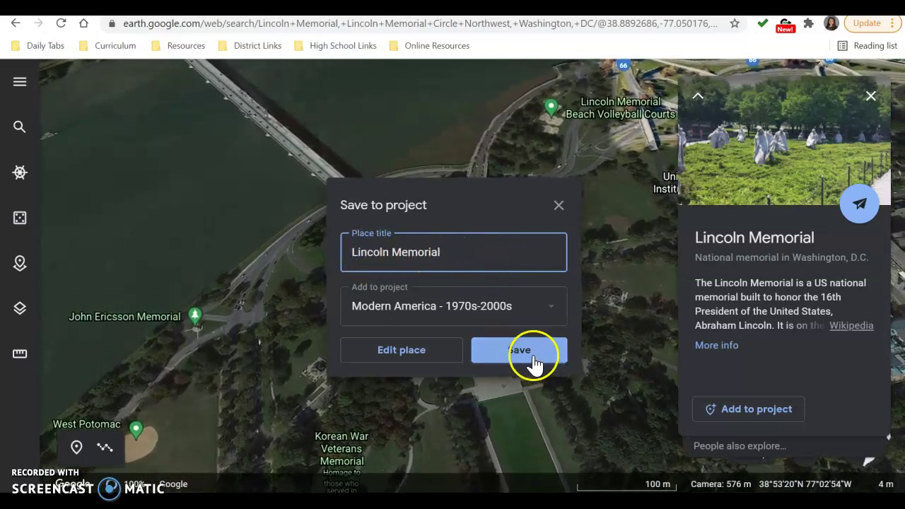
{"action": "left_click", "coordinate": [532, 357]}
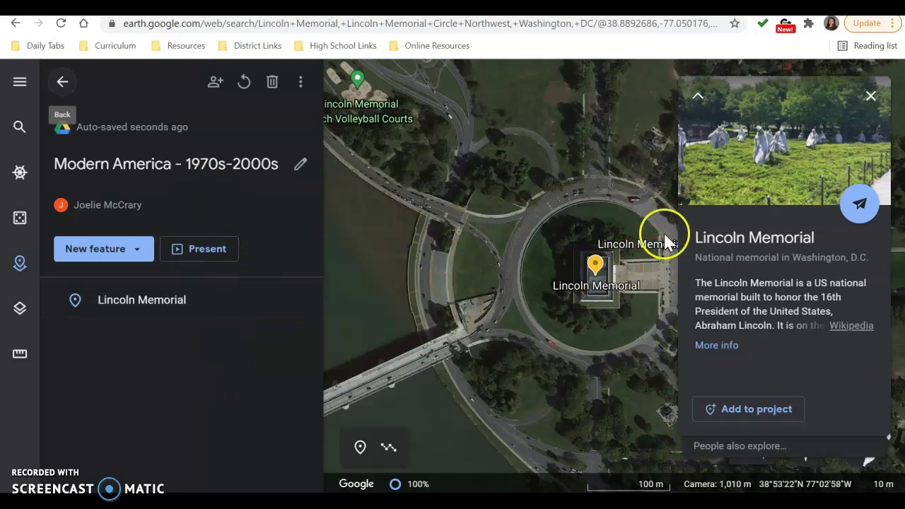
{"action": "left_click", "coordinate": [874, 95]}
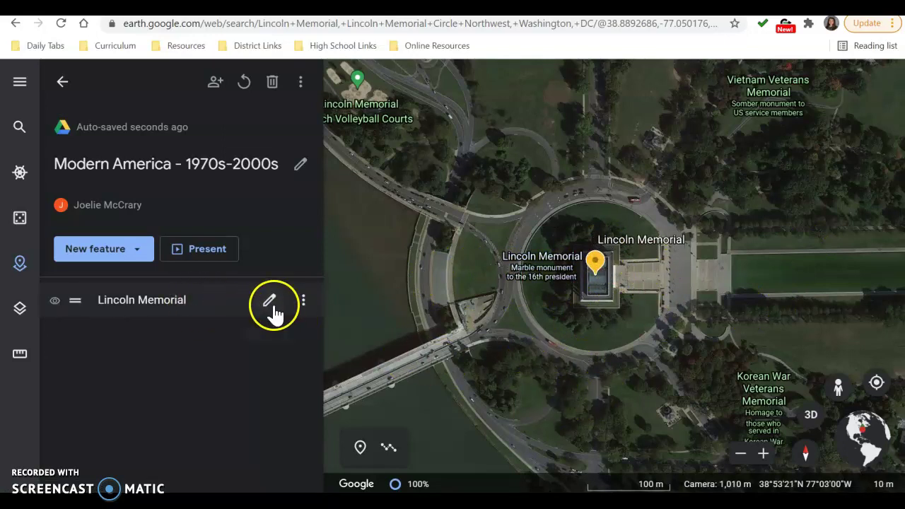
Open the Lincoln Memorial placemark for editing and enter Street View at the photo sphere by the memorial's entrance.
{"action": "left_click", "coordinate": [271, 303]}
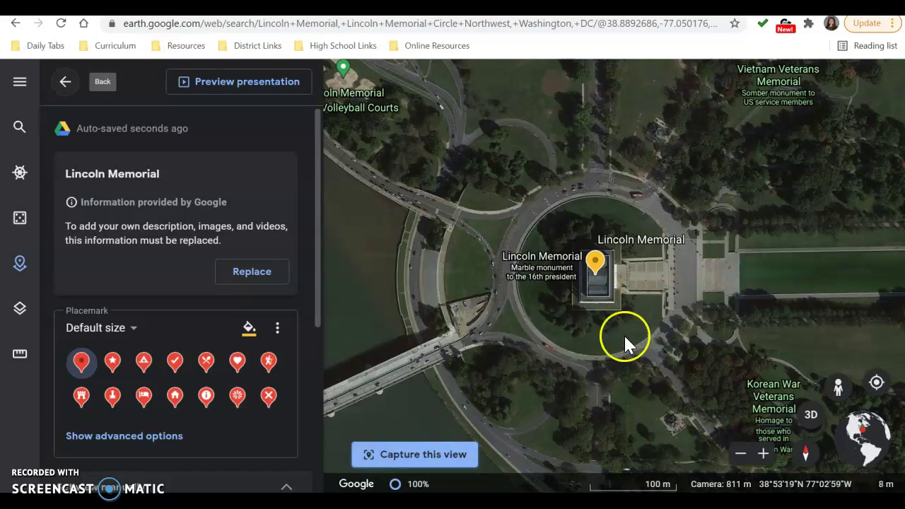
{"action": "left_click", "coordinate": [842, 387]}
{"action": "left_click", "coordinate": [814, 357]}
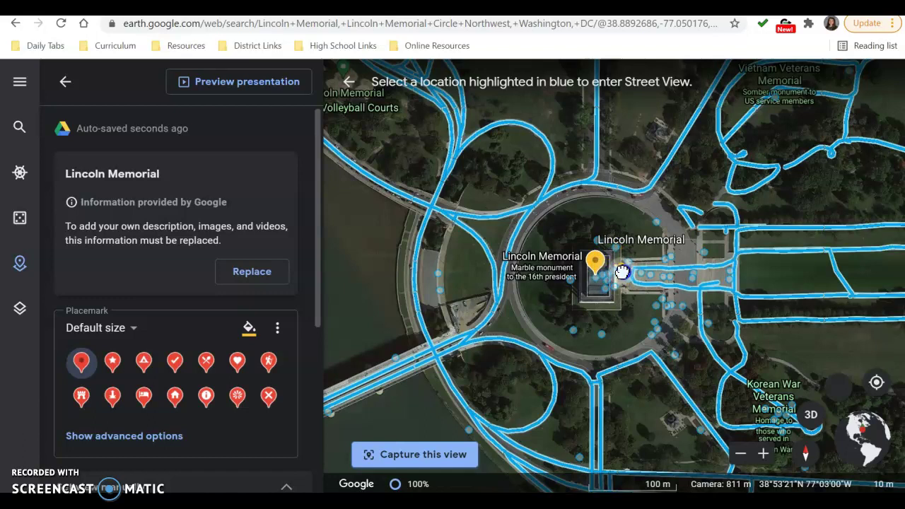
{"action": "left_click_drag", "start_coordinate": [626, 275], "coordinate": [628, 274]}
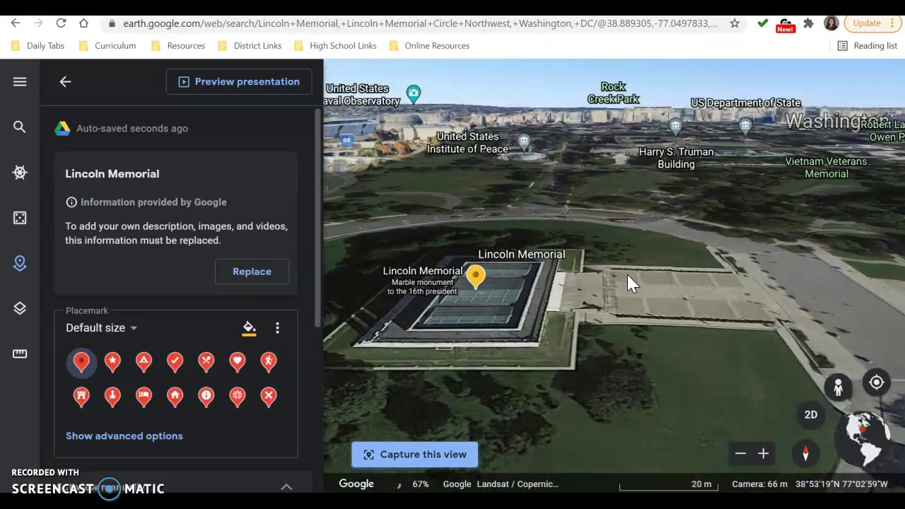
{"action": "left_click", "coordinate": [460, 213]}
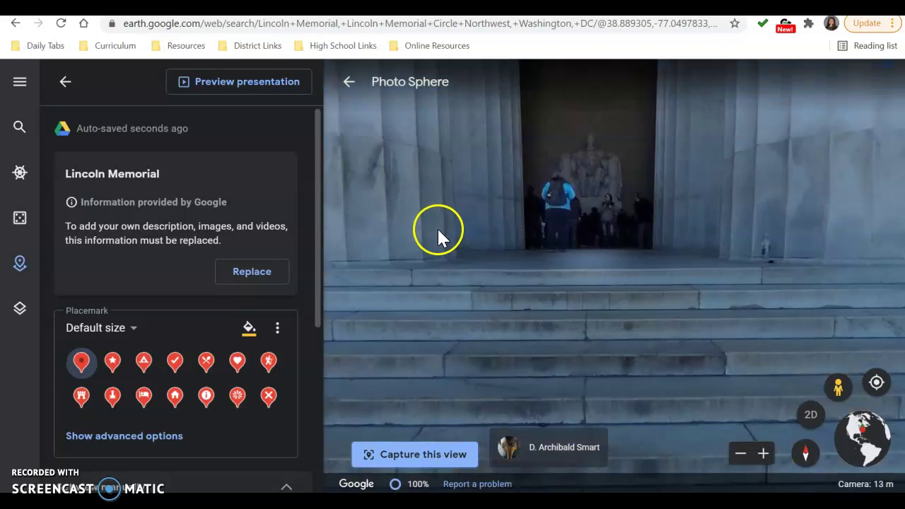
Look around the photo sphere at the memorial's entrance columns and steps, and return to the map.
{"action": "left_click_drag", "start_coordinate": [646, 238], "coordinate": [634, 326]}
{"action": "left_click", "coordinate": [620, 229]}
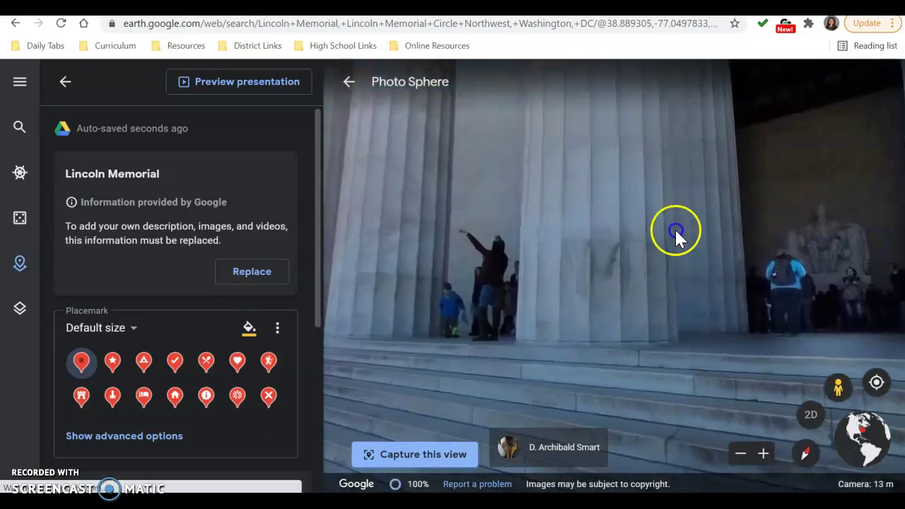
{"action": "left_click_drag", "start_coordinate": [672, 234], "coordinate": [771, 279]}
{"action": "left_click_drag", "start_coordinate": [519, 277], "coordinate": [409, 204]}
{"action": "left_click_drag", "start_coordinate": [703, 202], "coordinate": [565, 285]}
{"action": "left_click", "coordinate": [352, 85]}
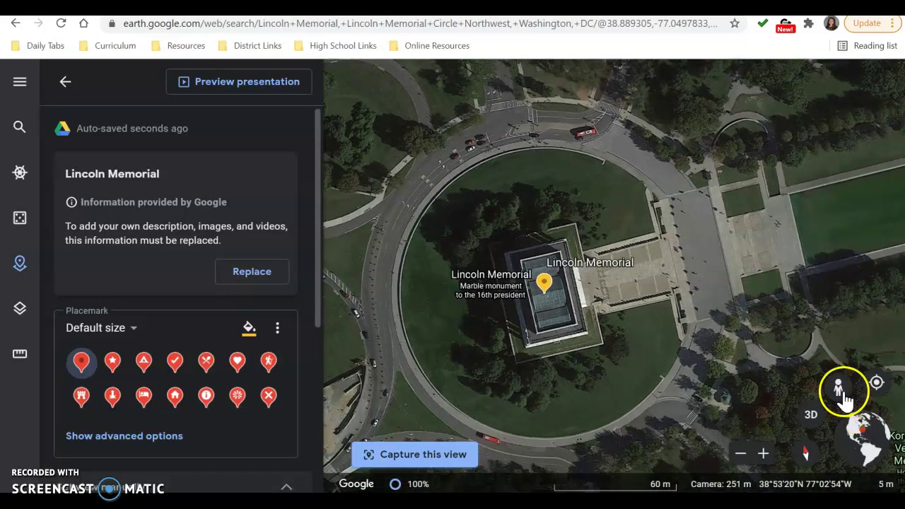
Enter the Street View photo sphere on the plaza before the memorial, face its columned front and capture that view for the placemark.
{"action": "left_click_drag", "start_coordinate": [845, 400], "coordinate": [598, 271]}
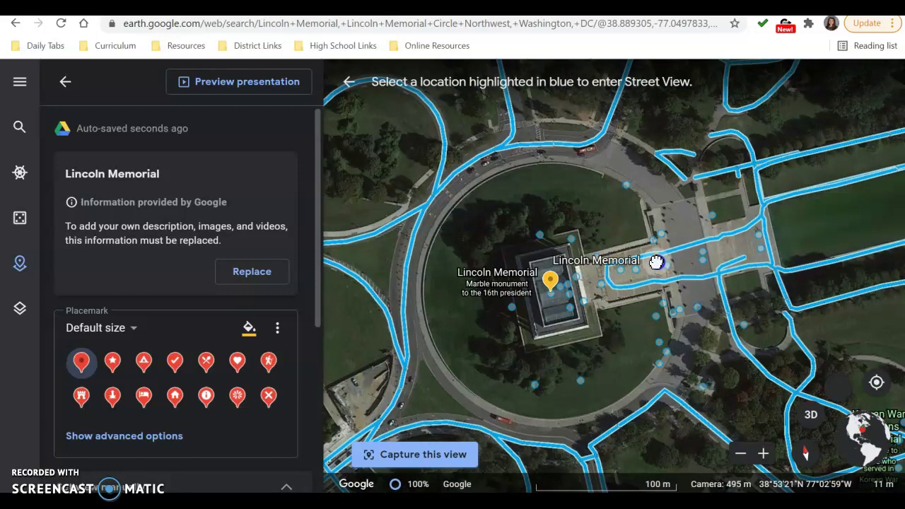
{"action": "left_click_drag", "start_coordinate": [655, 262], "coordinate": [656, 262]}
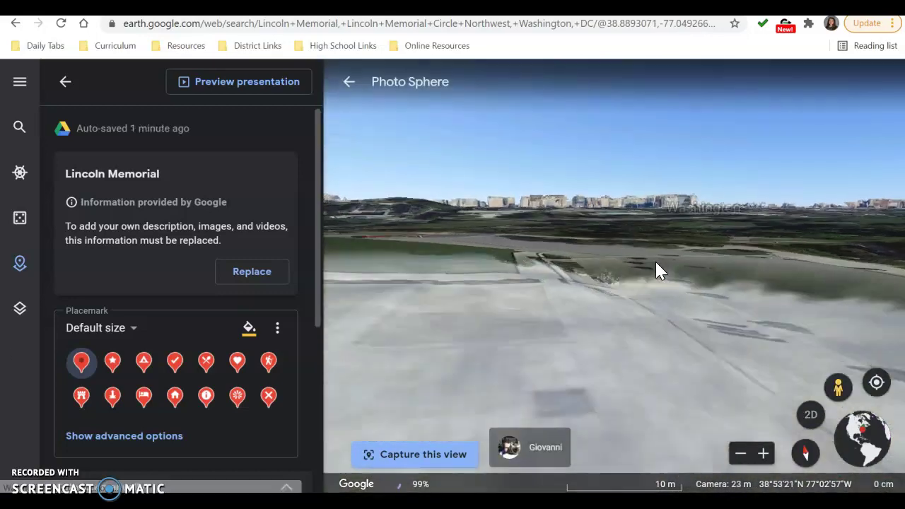
{"action": "left_click", "coordinate": [476, 219]}
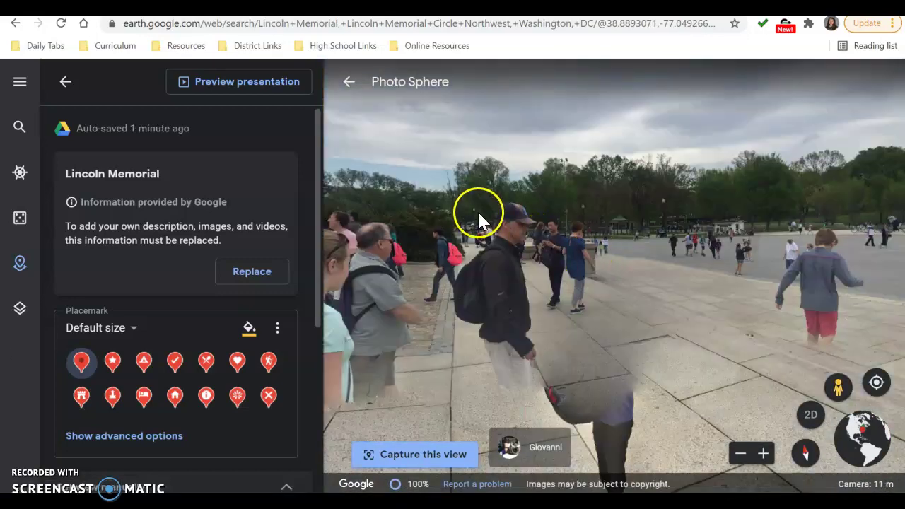
{"action": "left_click_drag", "start_coordinate": [477, 210], "coordinate": [742, 260]}
{"action": "left_click_drag", "start_coordinate": [439, 226], "coordinate": [770, 300]}
{"action": "left_click_drag", "start_coordinate": [586, 204], "coordinate": [634, 213]}
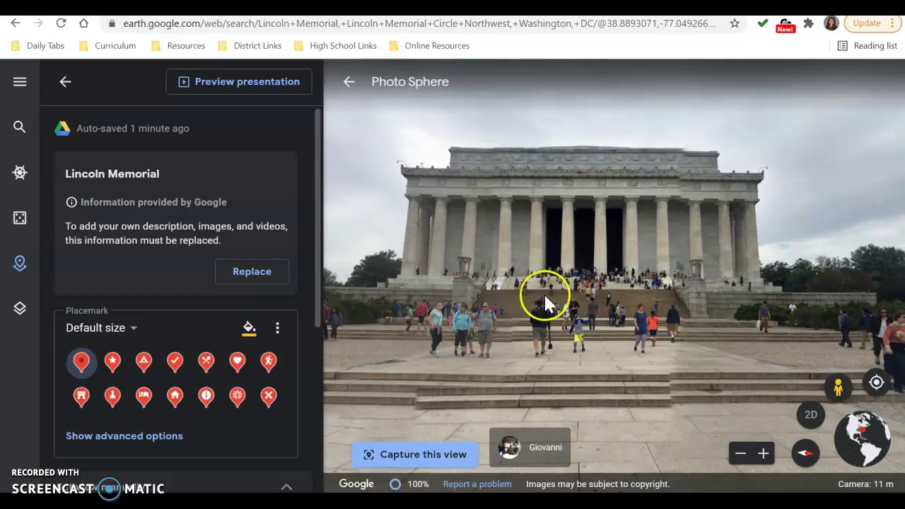
{"action": "left_click", "coordinate": [404, 460]}
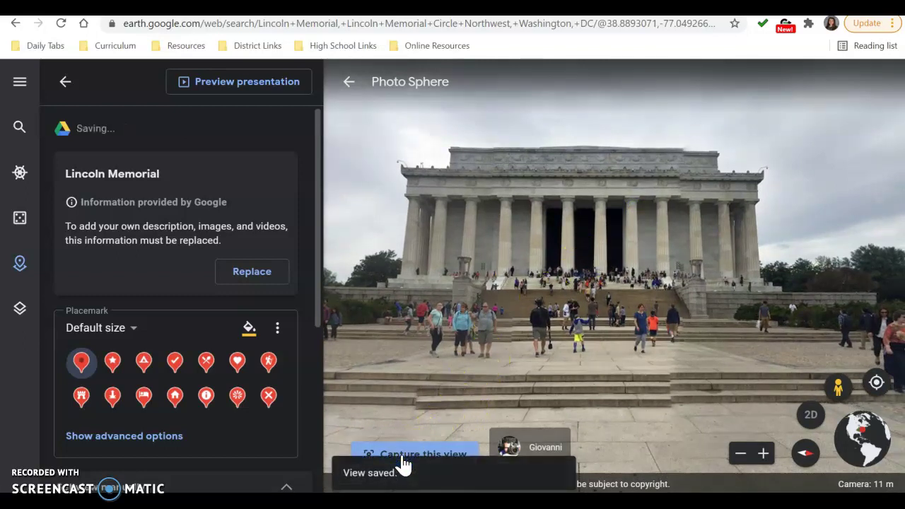
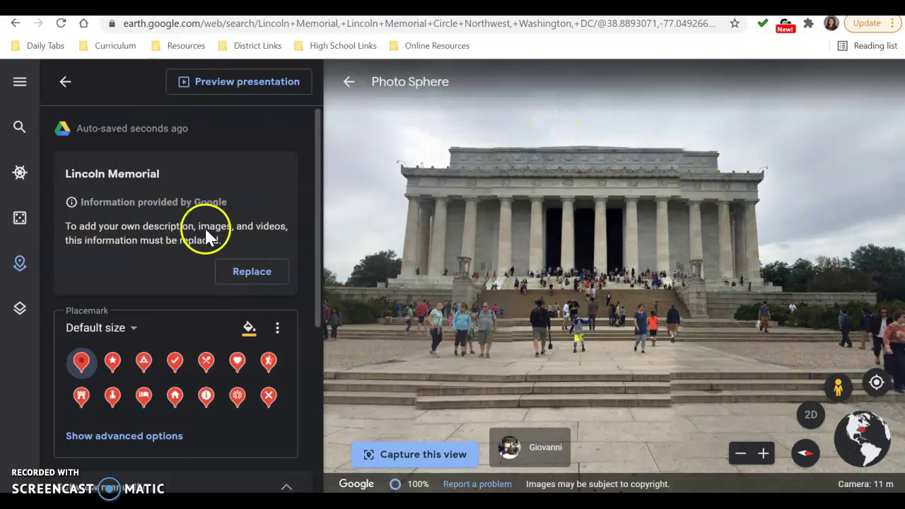
Replace the information provided by Google for the Lincoln Memorial placemark with custom editable content.
{"action": "left_click", "coordinate": [263, 280]}
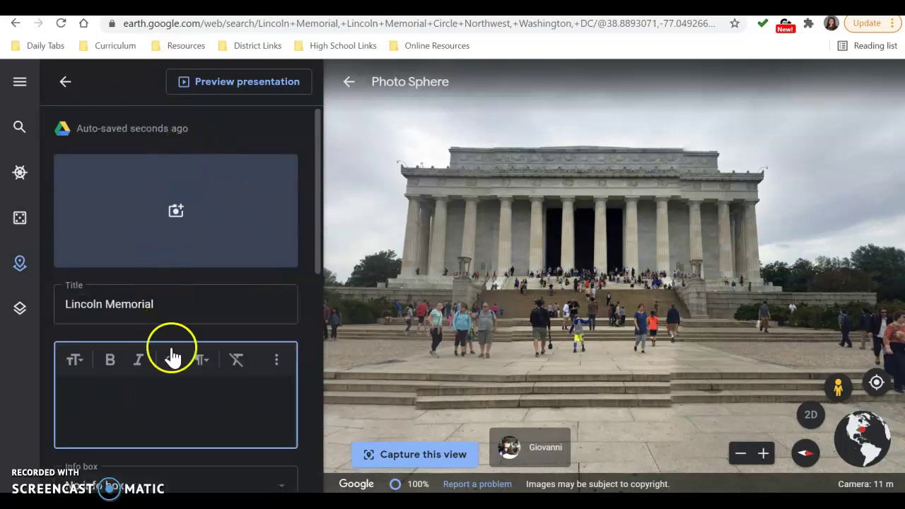
{"action": "scroll", "coordinate": [172, 358], "scroll_direction": "down", "scroll_amount": 2}
{"action": "scroll", "coordinate": [172, 359], "scroll_direction": "up", "scroll_amount": 2}
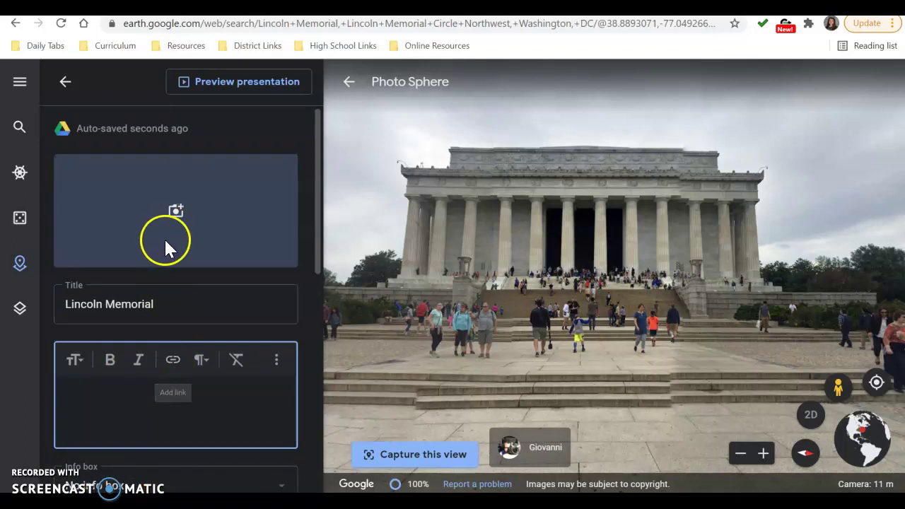
{"action": "left_click", "coordinate": [133, 299]}
{"action": "key", "text": "ctrl+a"}
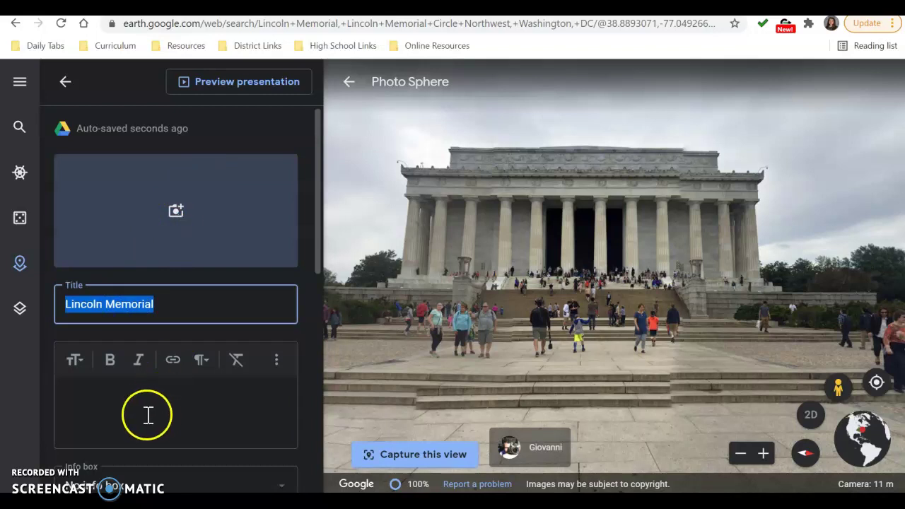
{"action": "scroll", "coordinate": [142, 410], "scroll_direction": "down", "scroll_amount": 1}
{"action": "left_click", "coordinate": [127, 378]}
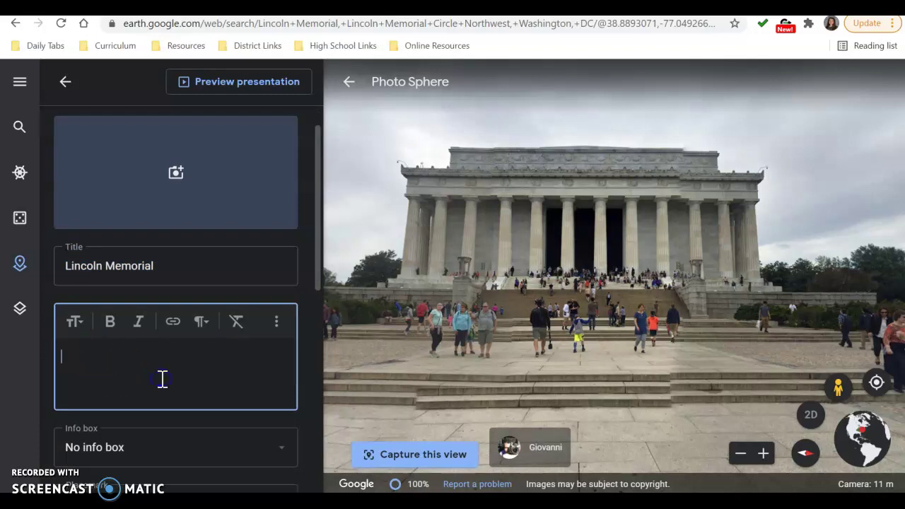
{"action": "scroll", "coordinate": [162, 379], "scroll_direction": "down", "scroll_amount": 2}
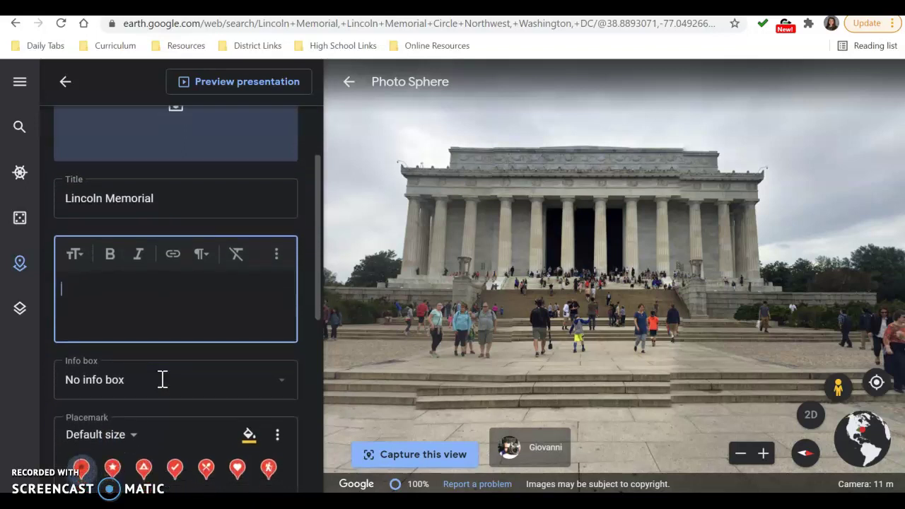
{"action": "scroll", "coordinate": [162, 379], "scroll_direction": "up", "scroll_amount": 2}
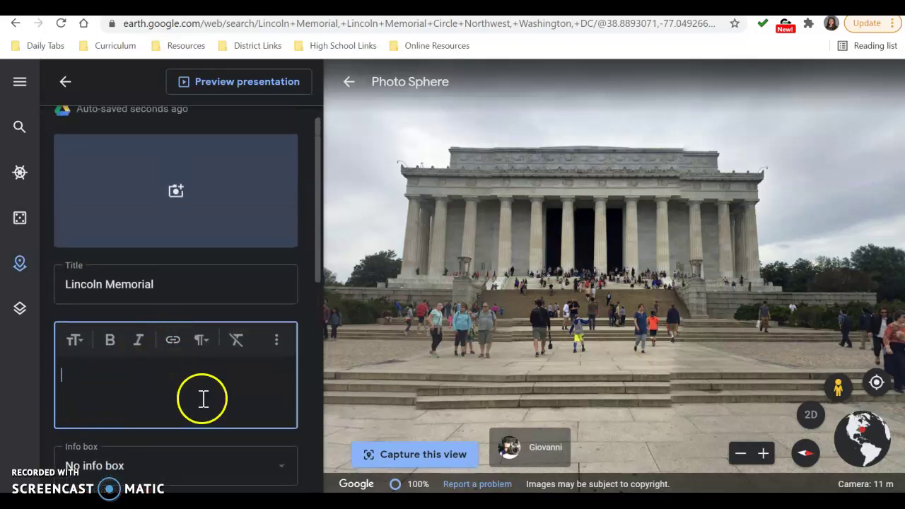
{"action": "left_click", "coordinate": [121, 384]}
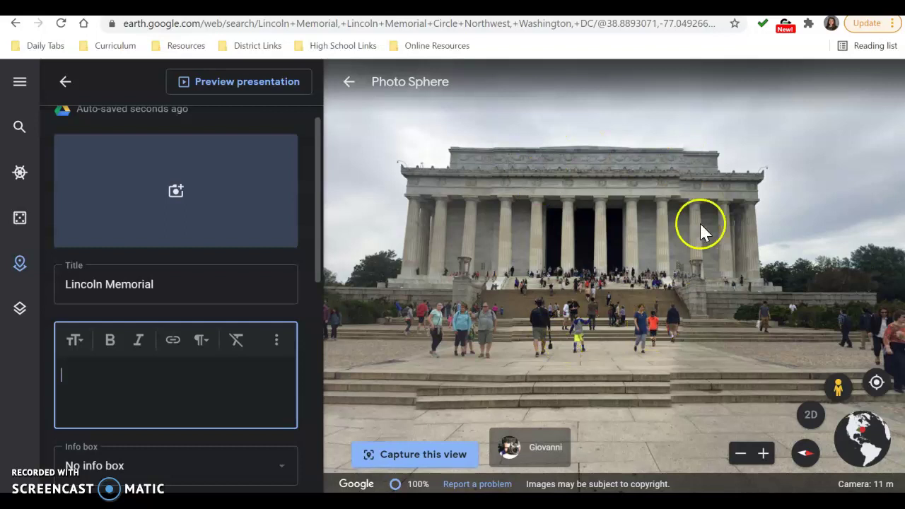
Start adding an image to the placemark and search Google Images for "lincoln memorial".
{"action": "left_click", "coordinate": [176, 197]}
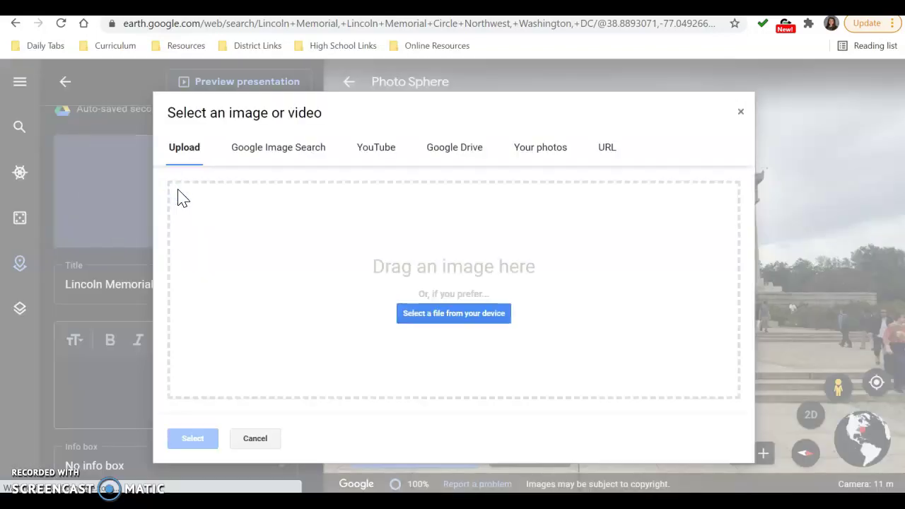
{"action": "left_click", "coordinate": [285, 158]}
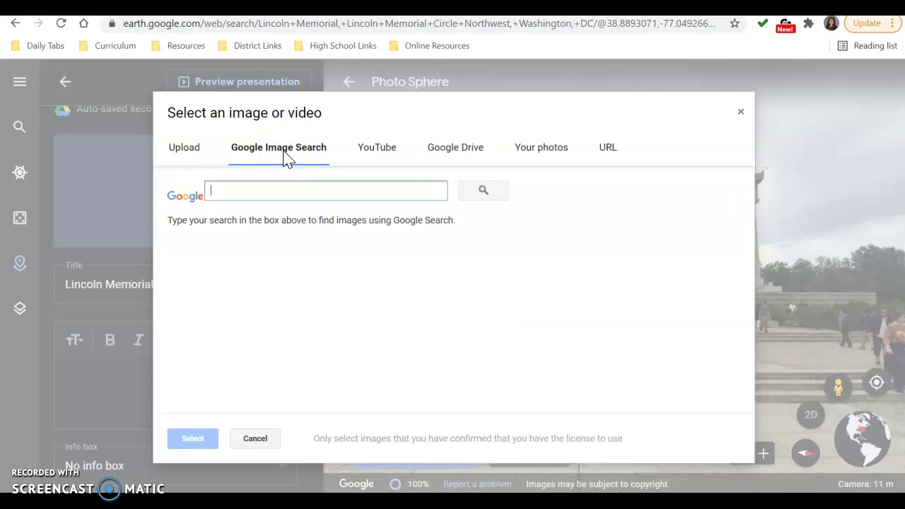
{"action": "type", "text": "lin"}
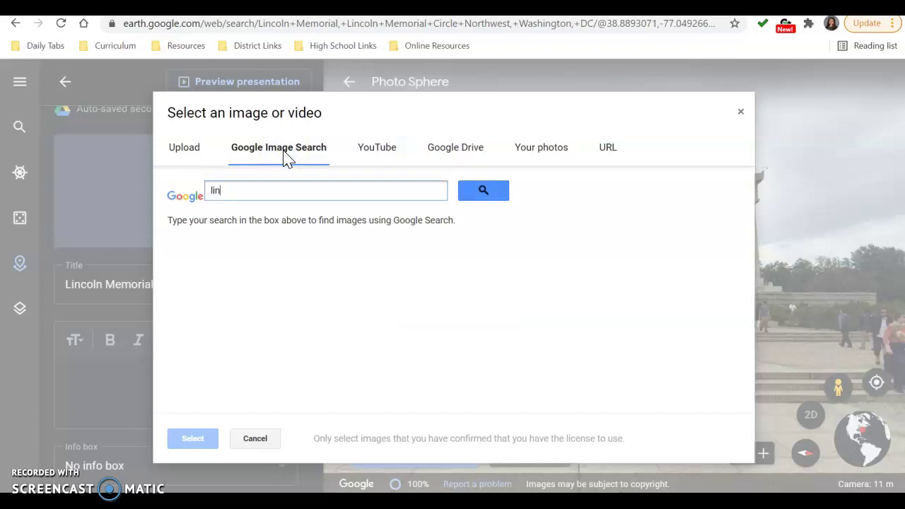
{"action": "type", "text": "coln memorial"}
{"action": "key", "text": "Return"}
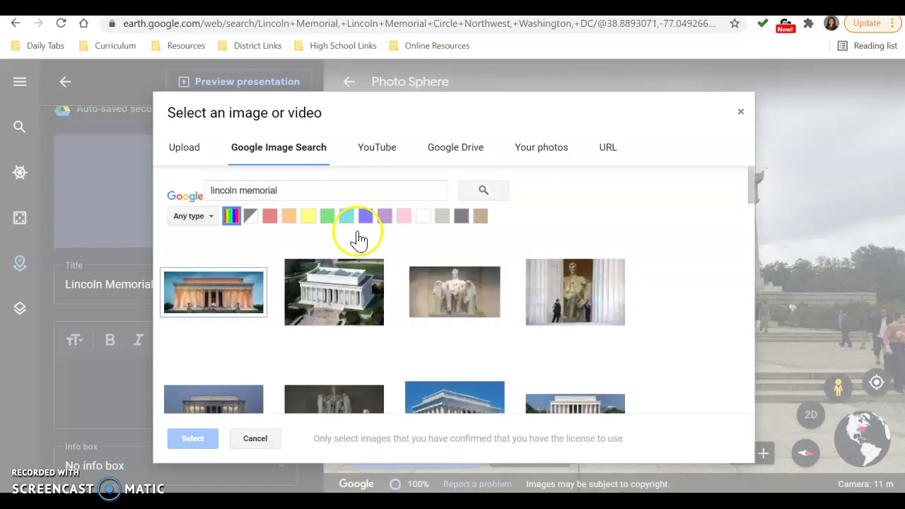
Search the images for "dr. king memorial lincoln" and add the black-and-white photo of Dr. King waving to the crowd.
{"action": "triple_click", "coordinate": [280, 197]}
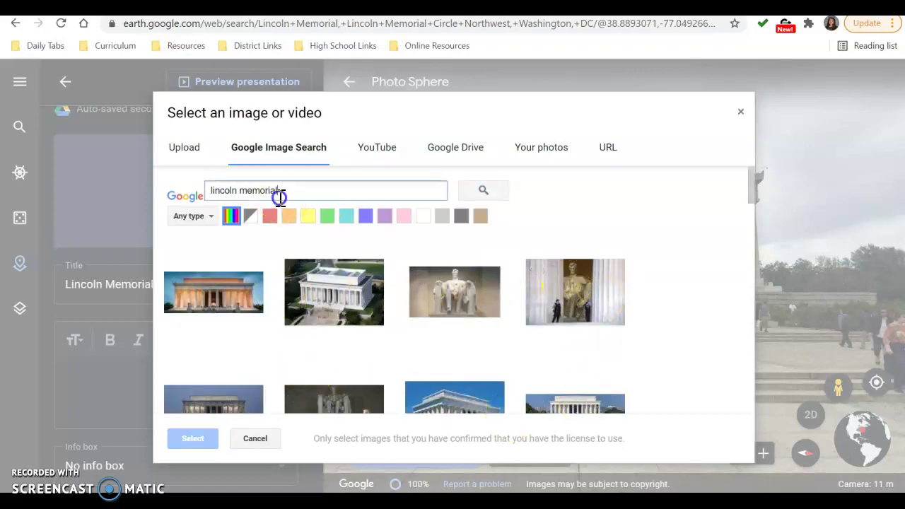
{"action": "type", "text": "m"}
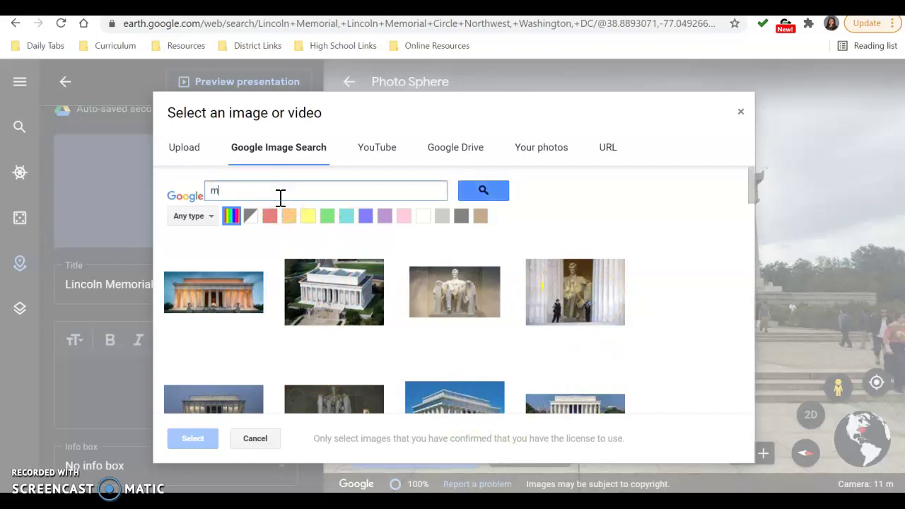
{"action": "key", "text": "BackSpace"}
{"action": "type", "text": "dr. king memorial lincoln"}
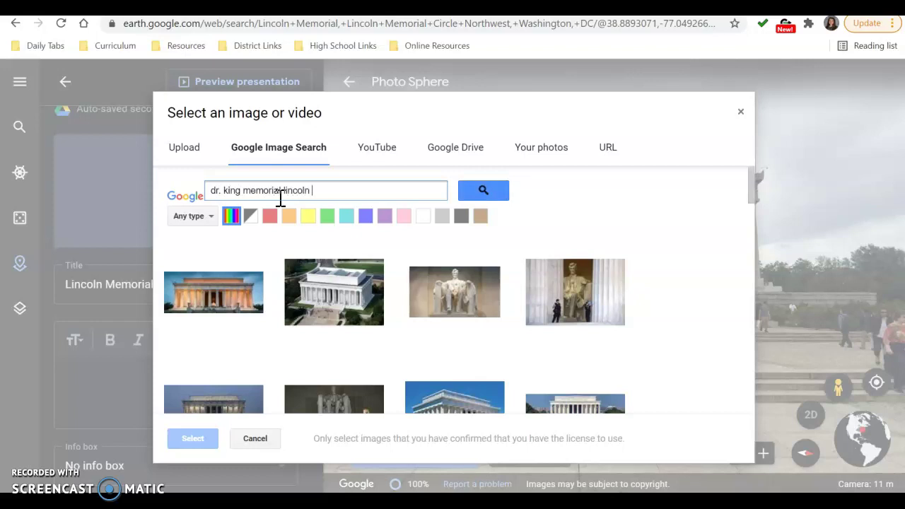
{"action": "key", "text": "Return"}
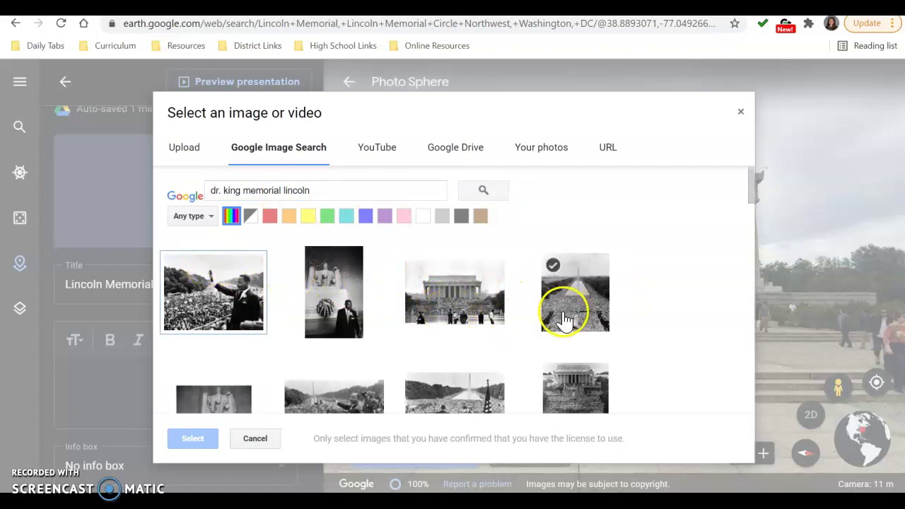
{"action": "scroll", "coordinate": [381, 354], "scroll_direction": "down", "scroll_amount": 1}
{"action": "left_click", "coordinate": [347, 368]}
{"action": "left_click", "coordinate": [201, 437]}
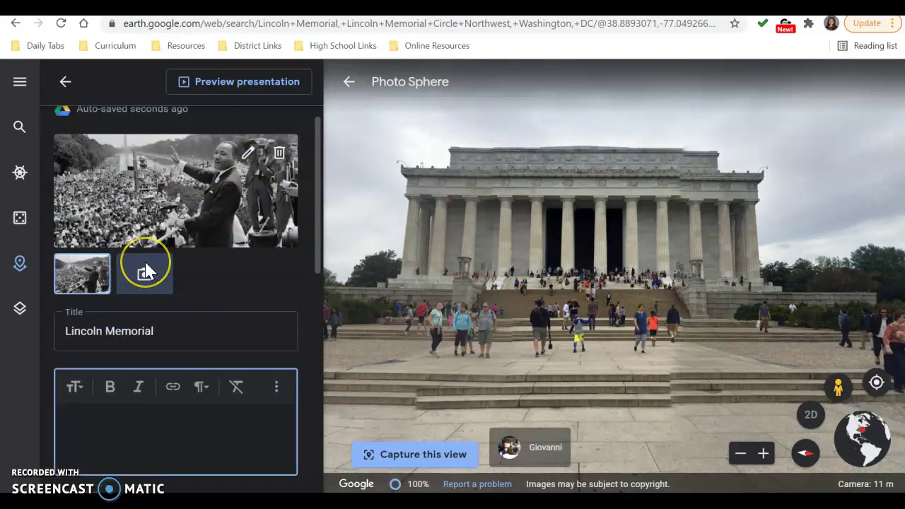
Enter "Description" as the placemark's description and return to the project's feature list.
{"action": "left_click", "coordinate": [234, 163]}
{"action": "scroll", "coordinate": [211, 283], "scroll_direction": "down", "scroll_amount": 2}
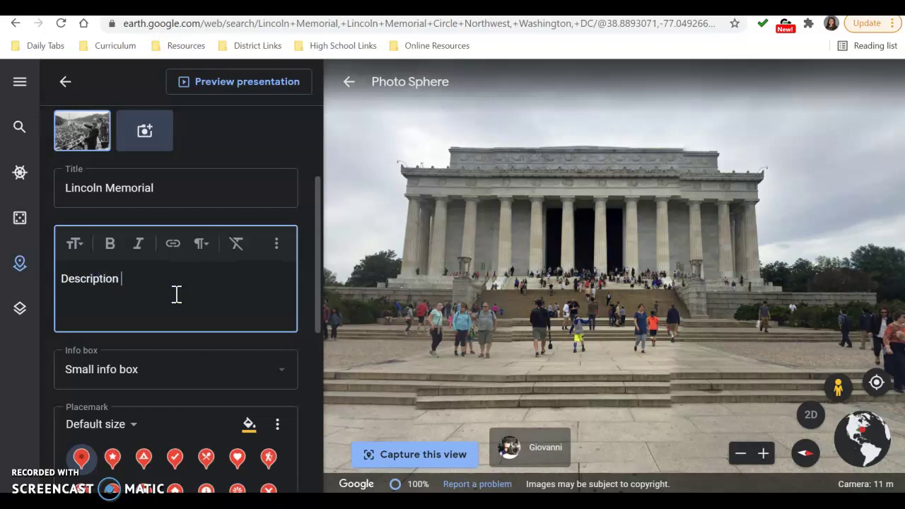
{"action": "scroll", "coordinate": [220, 384], "scroll_direction": "down", "scroll_amount": 5}
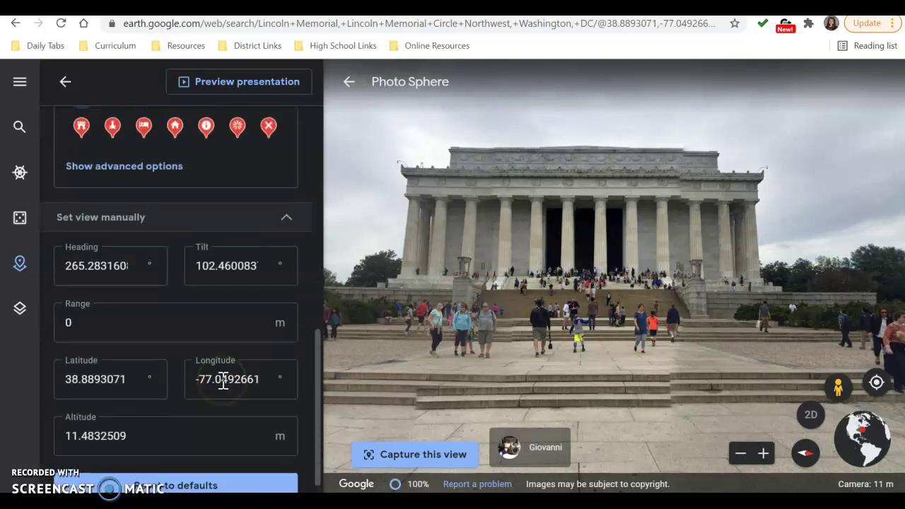
{"action": "scroll", "coordinate": [222, 382], "scroll_direction": "up", "scroll_amount": 6}
{"action": "left_click", "coordinate": [573, 205]}
{"action": "left_click", "coordinate": [65, 83]}
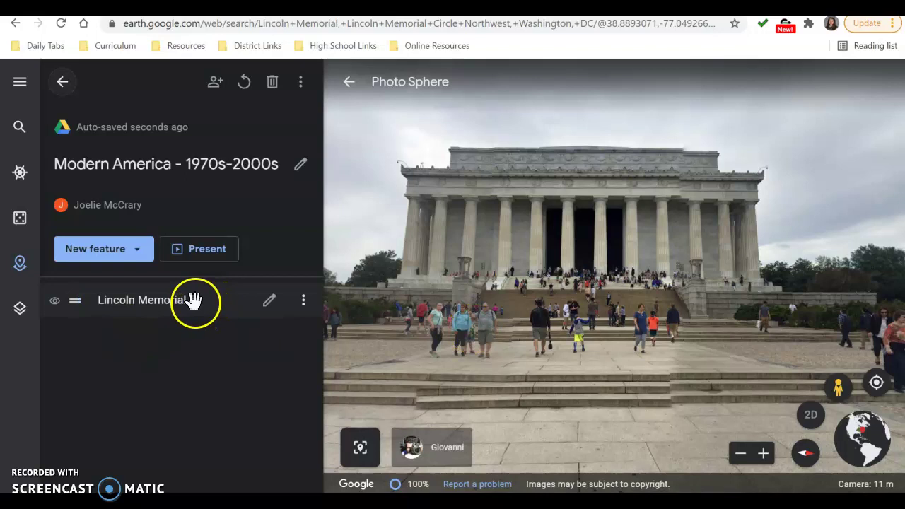
View the Lincoln Memorial feature's info box, and present the project to check the card's photo, title and description.
{"action": "left_click", "coordinate": [164, 302]}
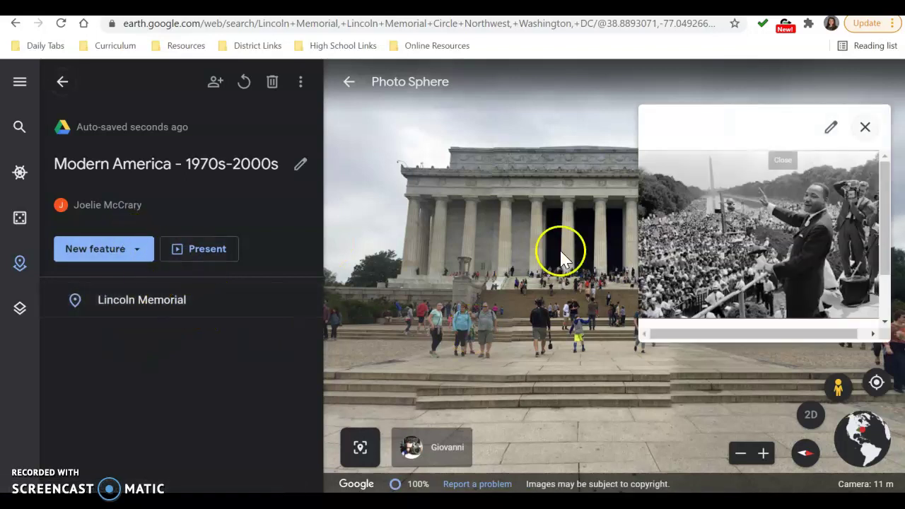
{"action": "left_click", "coordinate": [830, 127]}
{"action": "left_click", "coordinate": [770, 261]}
{"action": "left_click", "coordinate": [554, 219]}
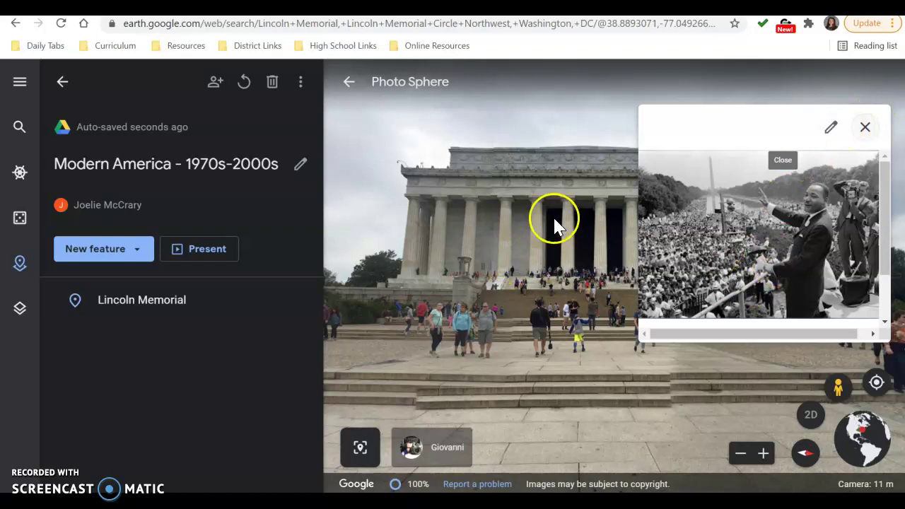
{"action": "left_click", "coordinate": [207, 252]}
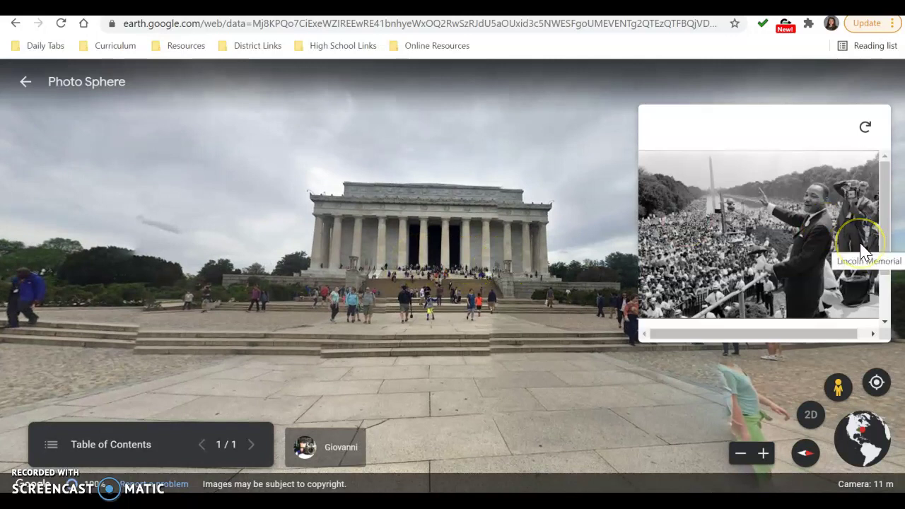
{"action": "scroll", "coordinate": [860, 245], "scroll_direction": "down", "scroll_amount": 2}
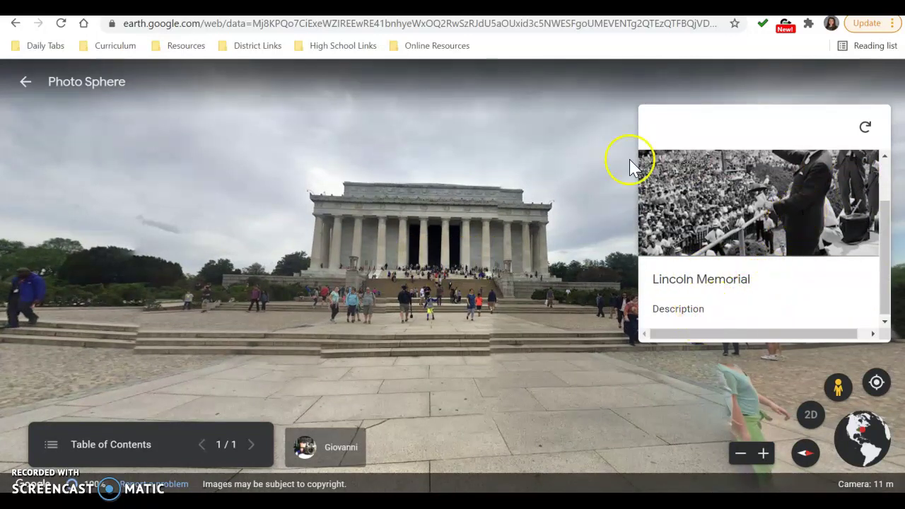
Exit the presentation and search for the Korean War Veterans Memorial as a new place for the project.
{"action": "left_click", "coordinate": [25, 82]}
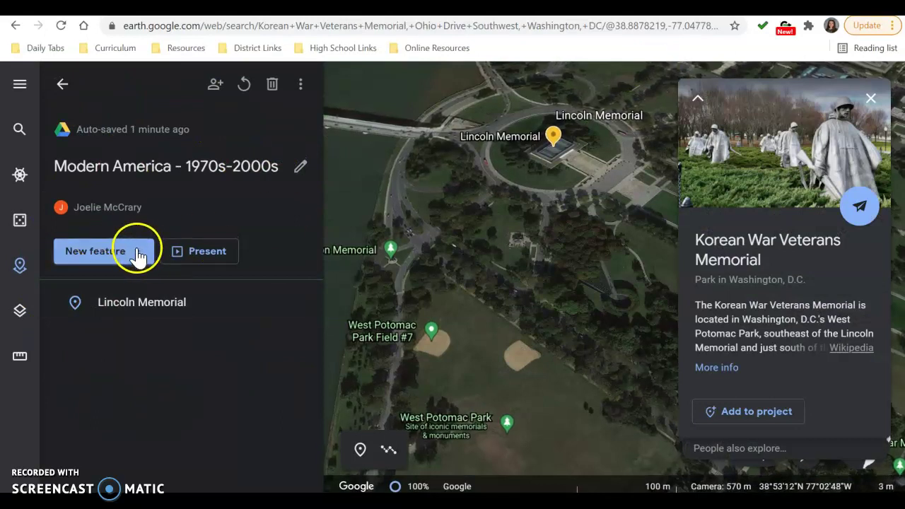
{"action": "left_click", "coordinate": [138, 253]}
{"action": "left_click", "coordinate": [190, 268]}
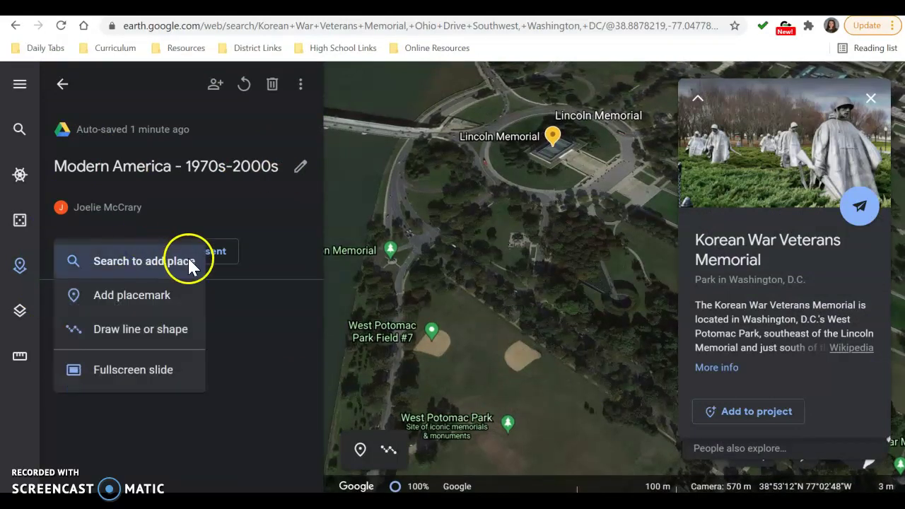
{"action": "left_click", "coordinate": [127, 261]}
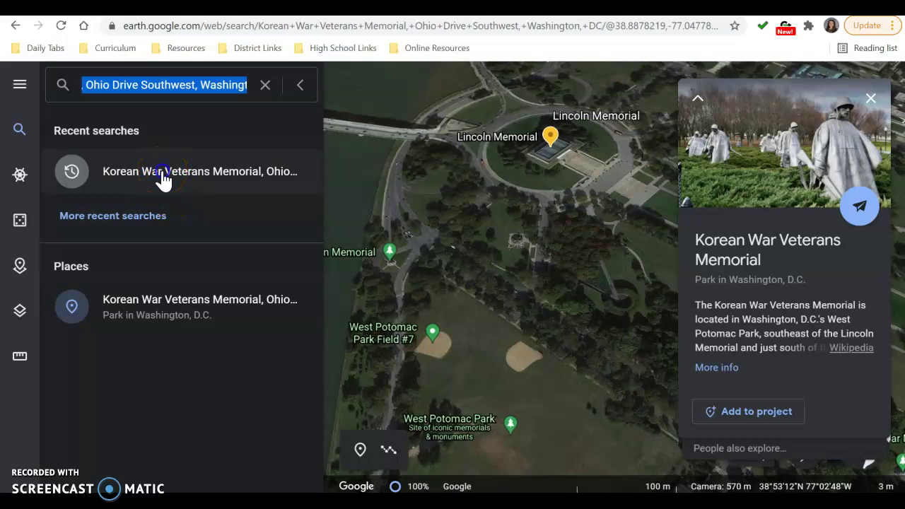
{"action": "left_click", "coordinate": [162, 172]}
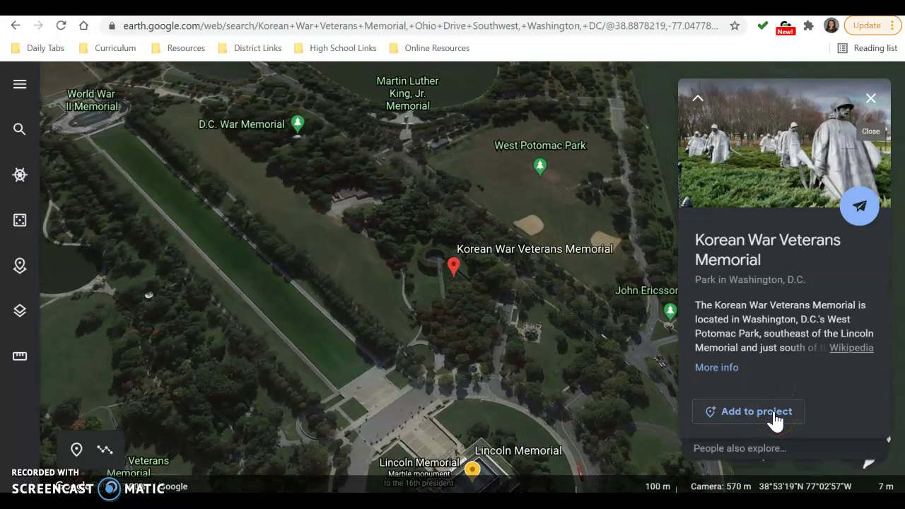
Save the Korean War Veterans Memorial to the "Modern America - 1970s-2000s" project under its existing title.
{"action": "left_click", "coordinate": [776, 420]}
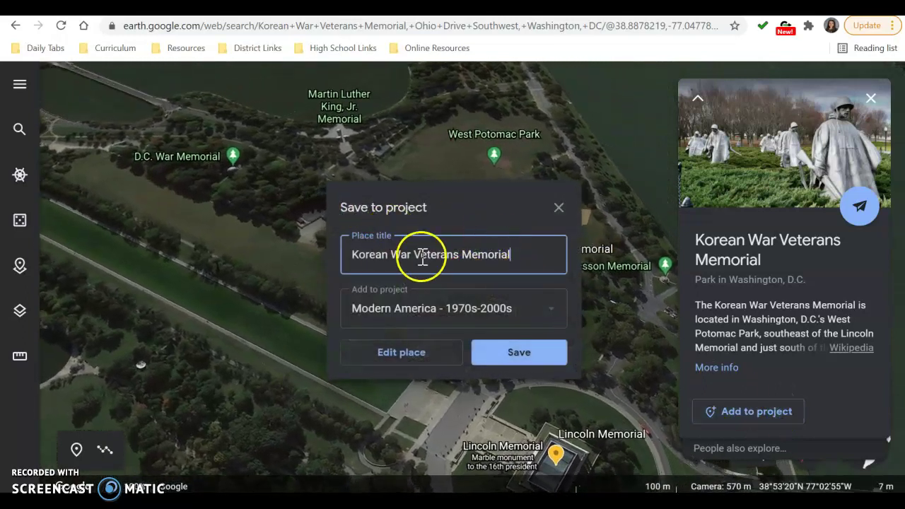
{"action": "left_click_drag", "start_coordinate": [440, 255], "coordinate": [382, 255]}
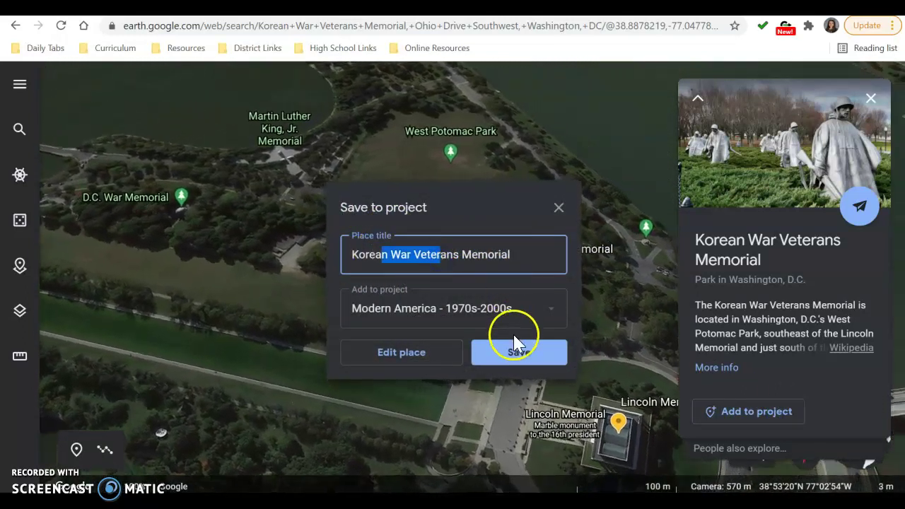
{"action": "left_click", "coordinate": [517, 350]}
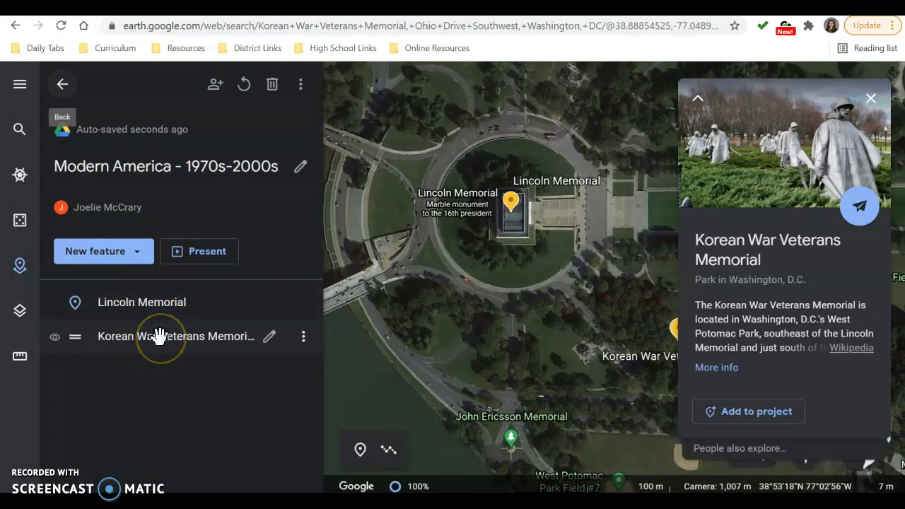
Edit the Korean War Veterans Memorial feature and capture a street-level photo sphere view facing the soldier statues.
{"action": "left_click", "coordinate": [273, 344]}
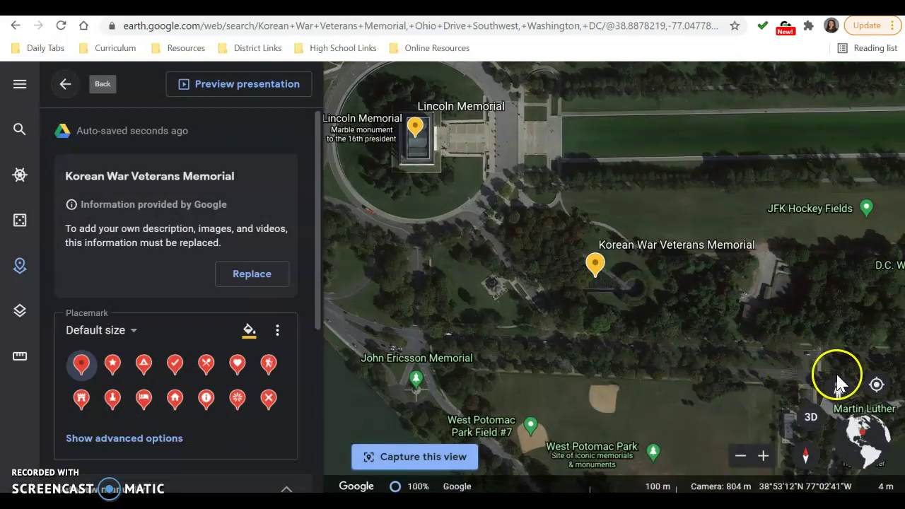
{"action": "left_click_drag", "start_coordinate": [837, 389], "coordinate": [622, 292]}
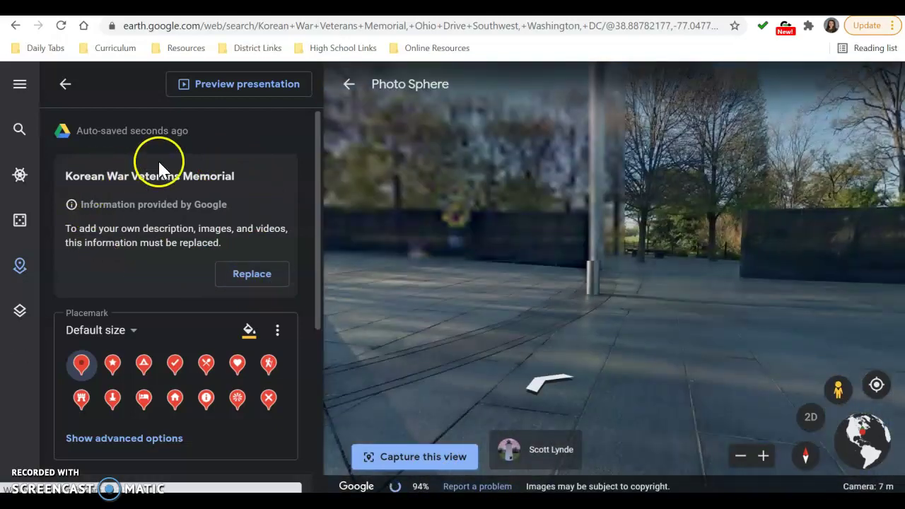
{"action": "left_click_drag", "start_coordinate": [502, 244], "coordinate": [530, 309]}
{"action": "left_click", "coordinate": [545, 457]}
{"action": "left_click", "coordinate": [445, 456]}
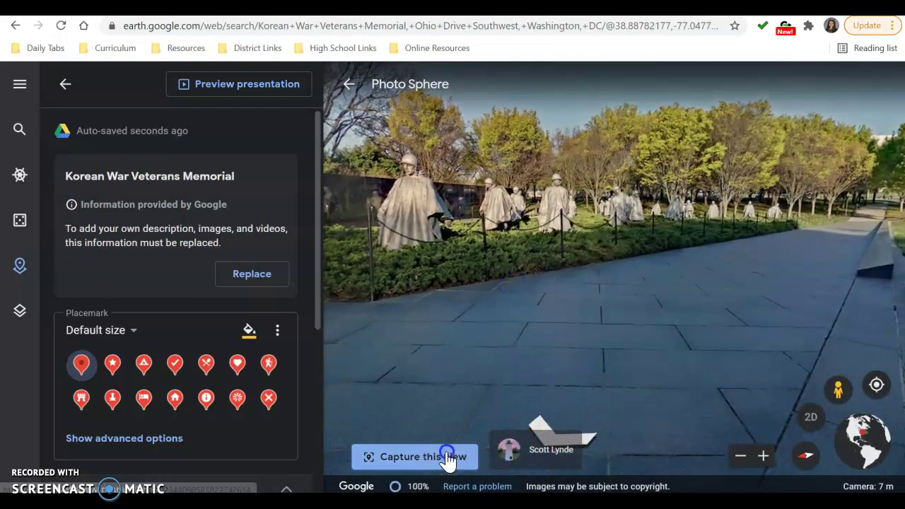
Replace Google's information with the text "Description", add the "korean war" image search photo of a girl carrying a child by a tank, and return to the project.
{"action": "left_click", "coordinate": [253, 274]}
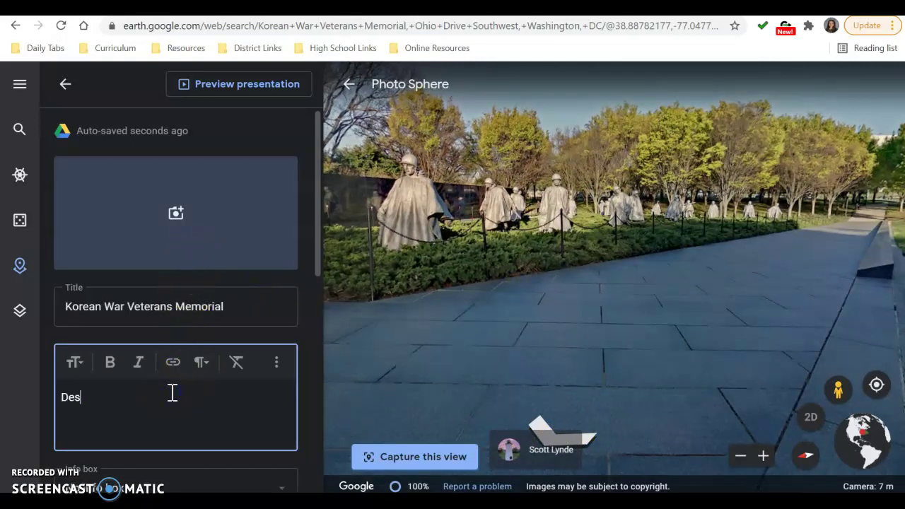
{"action": "left_click", "coordinate": [168, 227]}
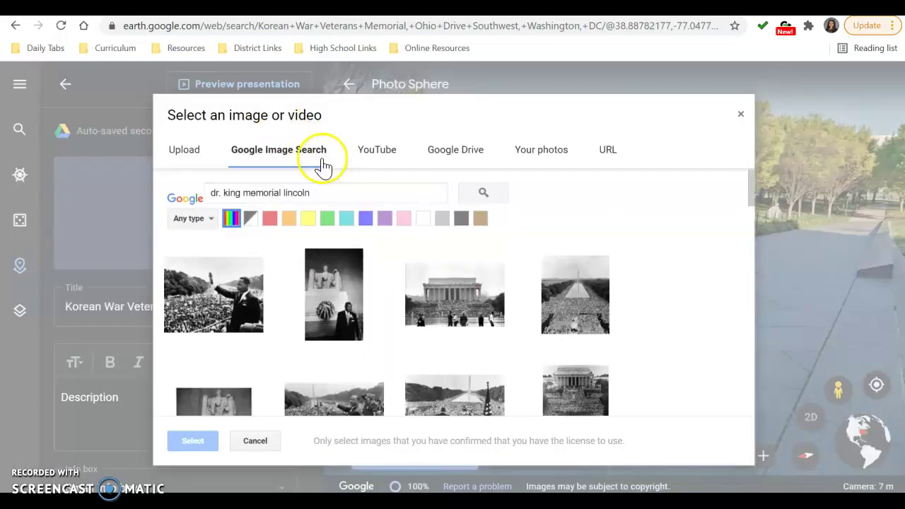
{"action": "left_click", "coordinate": [282, 192]}
{"action": "type", "text": "kore"}
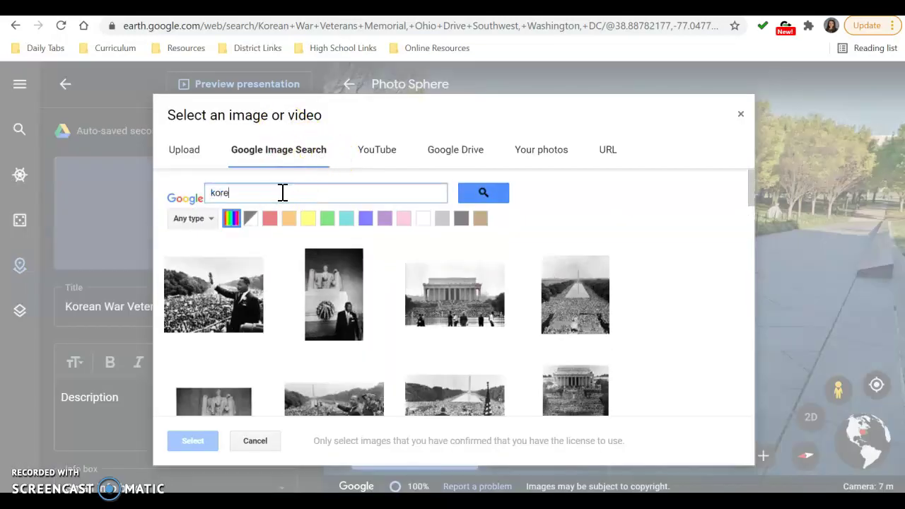
{"action": "key", "text": "Return"}
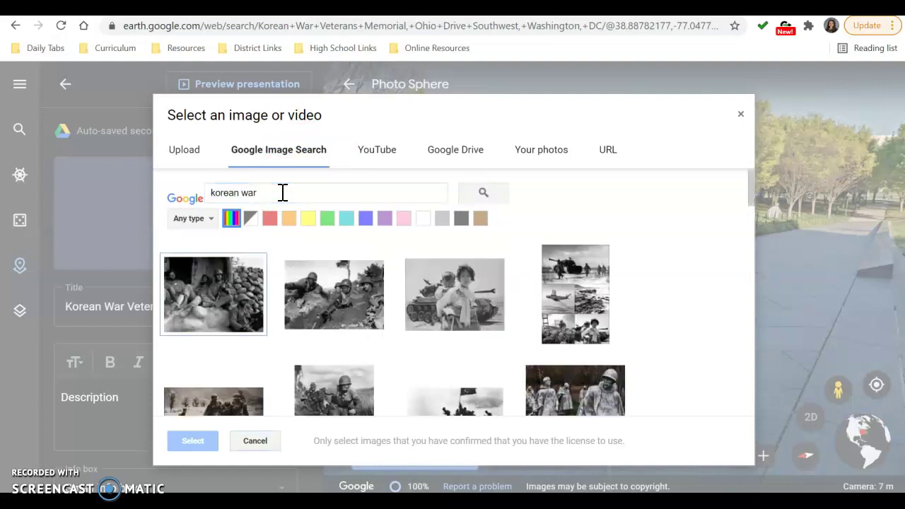
{"action": "left_click", "coordinate": [467, 296]}
{"action": "left_click", "coordinate": [192, 443]}
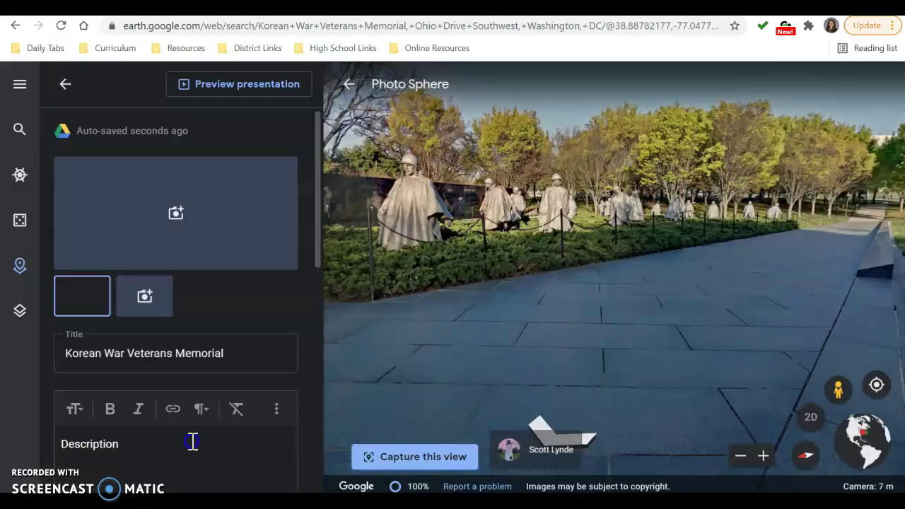
{"action": "left_click", "coordinate": [64, 85]}
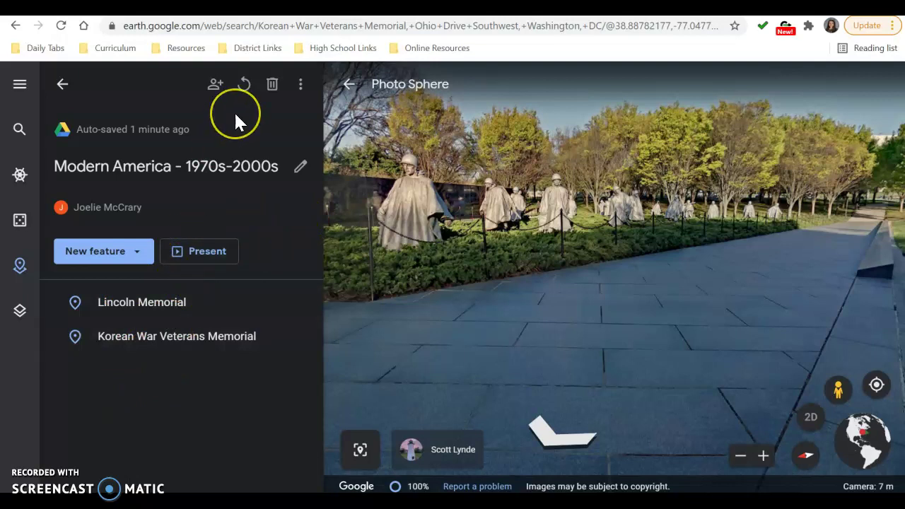
Present the project from the Lincoln Memorial, advance to the Korean War Veterans Memorial slide and look around its photo sphere.
{"action": "left_click", "coordinate": [216, 85]}
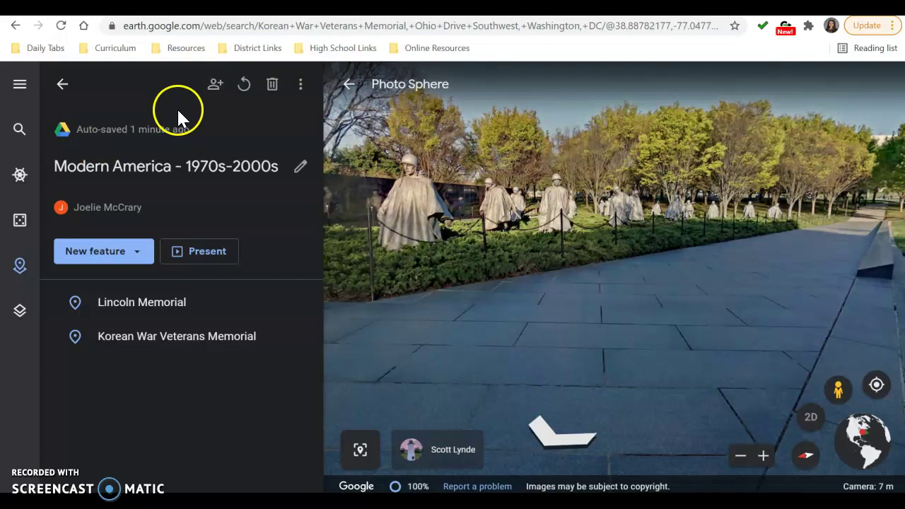
{"action": "left_click", "coordinate": [186, 256]}
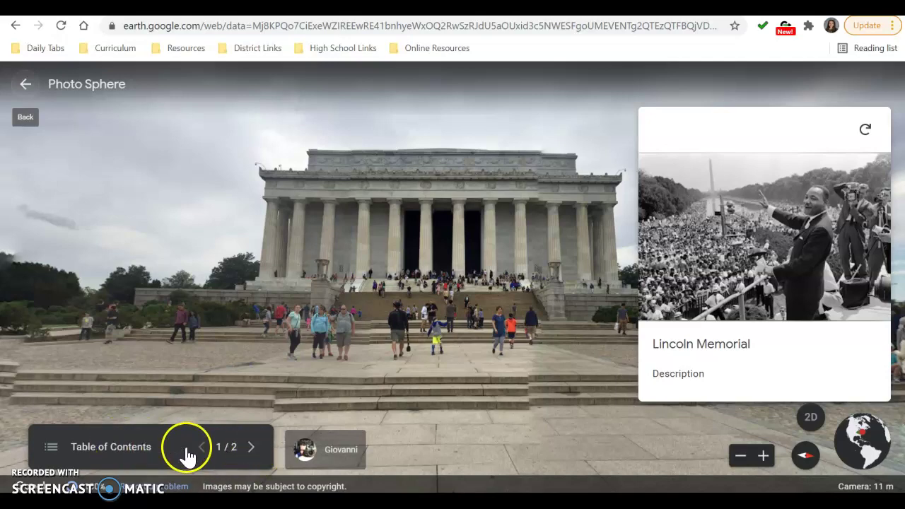
{"action": "left_click", "coordinate": [252, 448]}
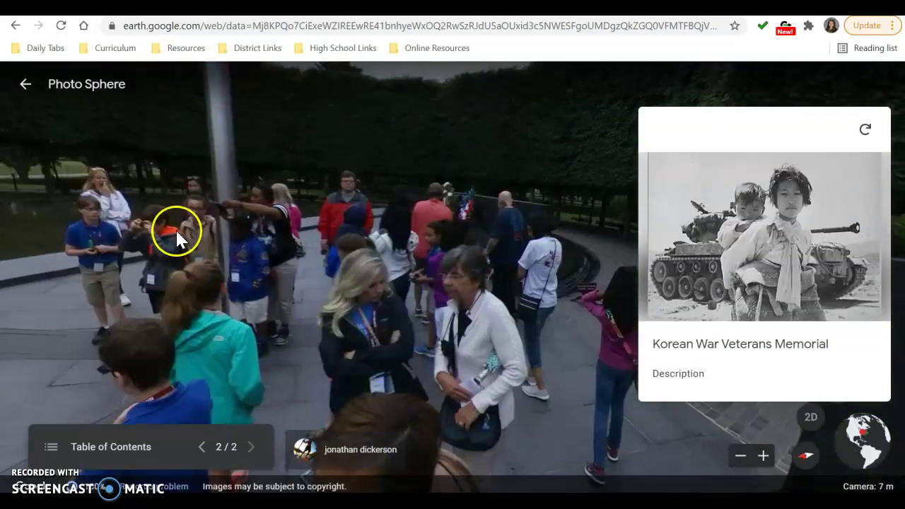
{"action": "left_click_drag", "start_coordinate": [177, 237], "coordinate": [506, 201]}
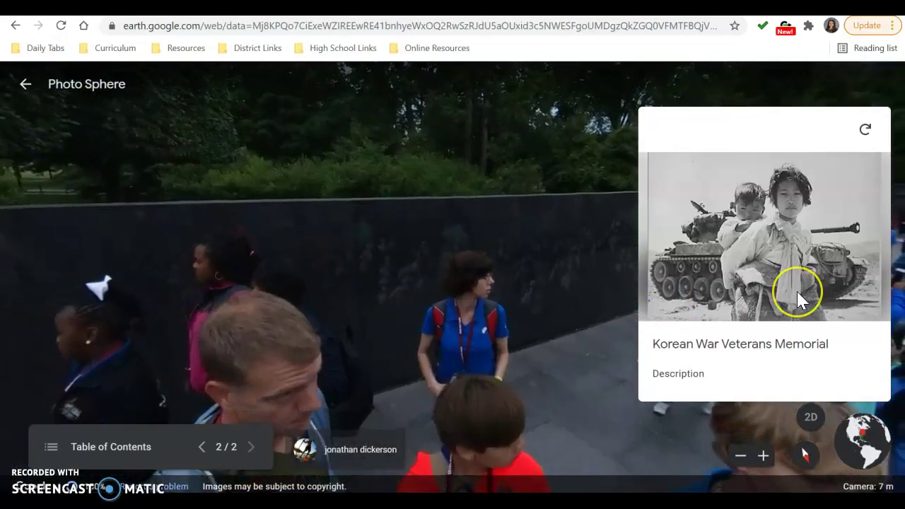